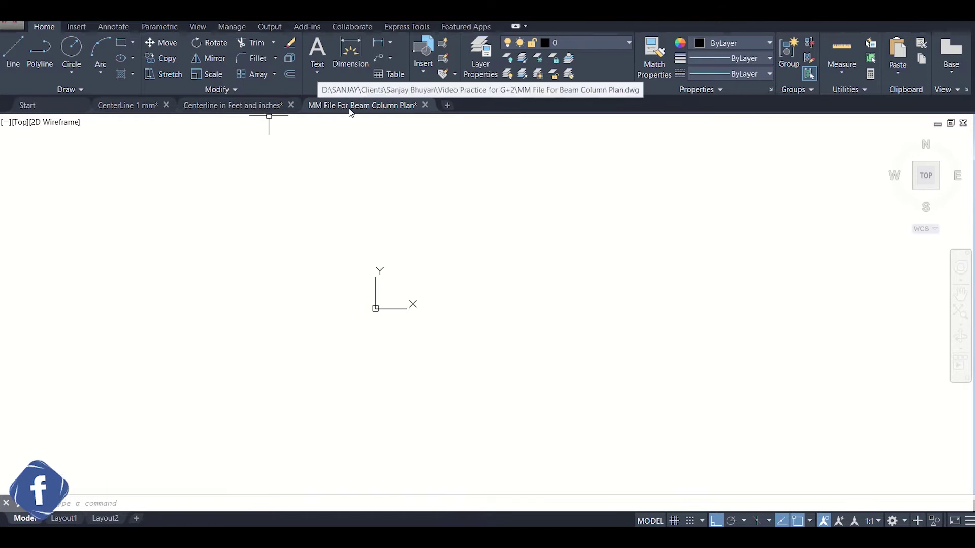
- Examine the floor plans in Centerline in Feet and inches, and the empty MM File For Beam Column Plan drawing
mouse_move(349, 109)
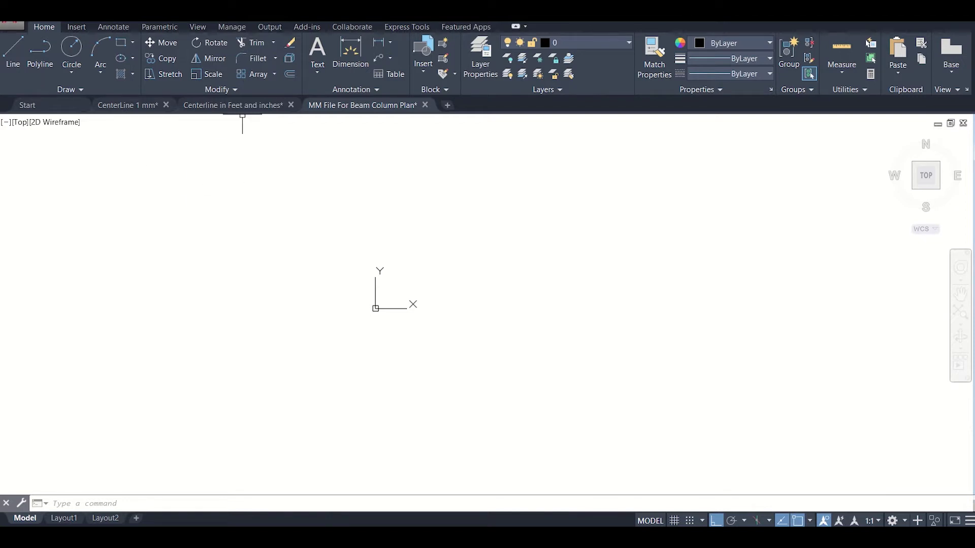
click(244, 105)
scroll(346, 421, up, 5)
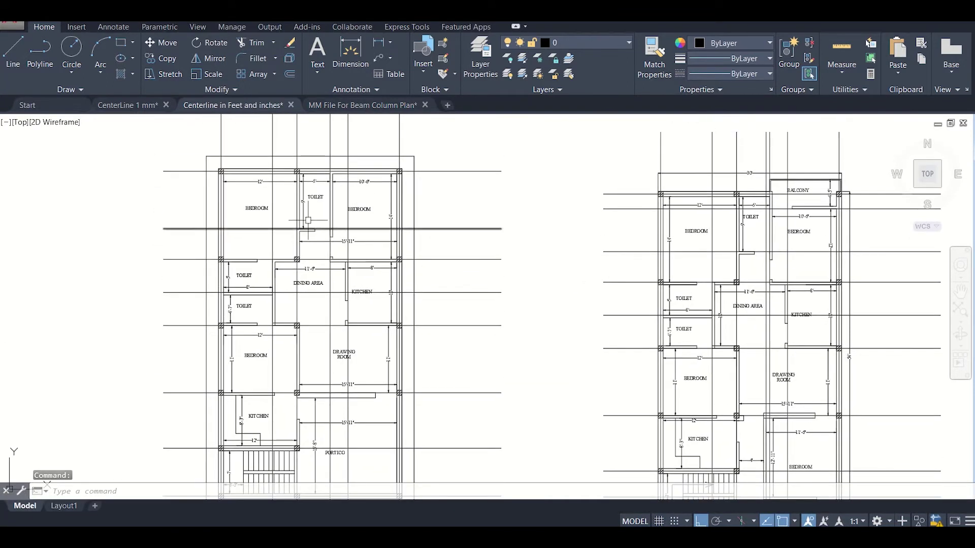
scroll(309, 249, up, 5)
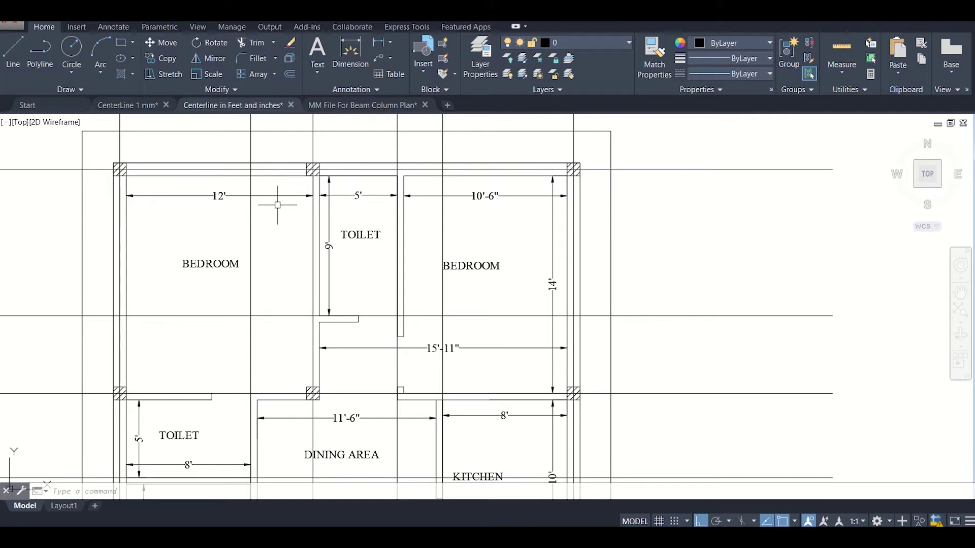
click(369, 106)
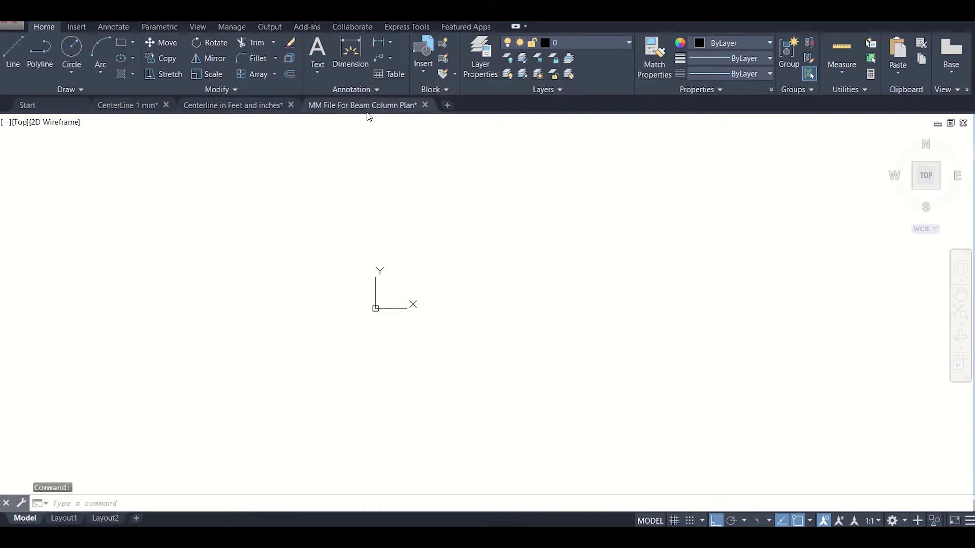
scroll(379, 248, down, 3)
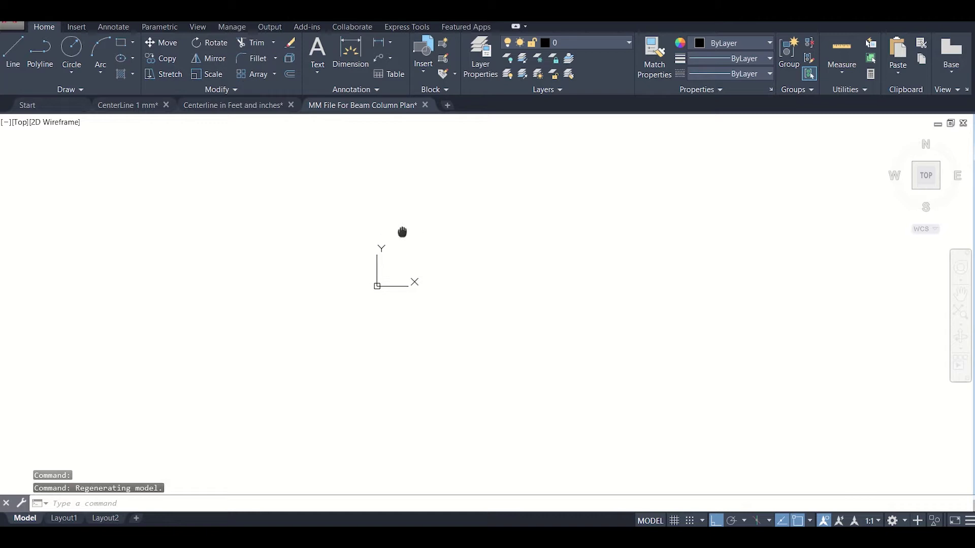
middle_drag(402, 232, 232, 294)
- Copy both floor plans from Centerline in Feet and inches into the MM File For Beam Column Plan drawing
click(246, 104)
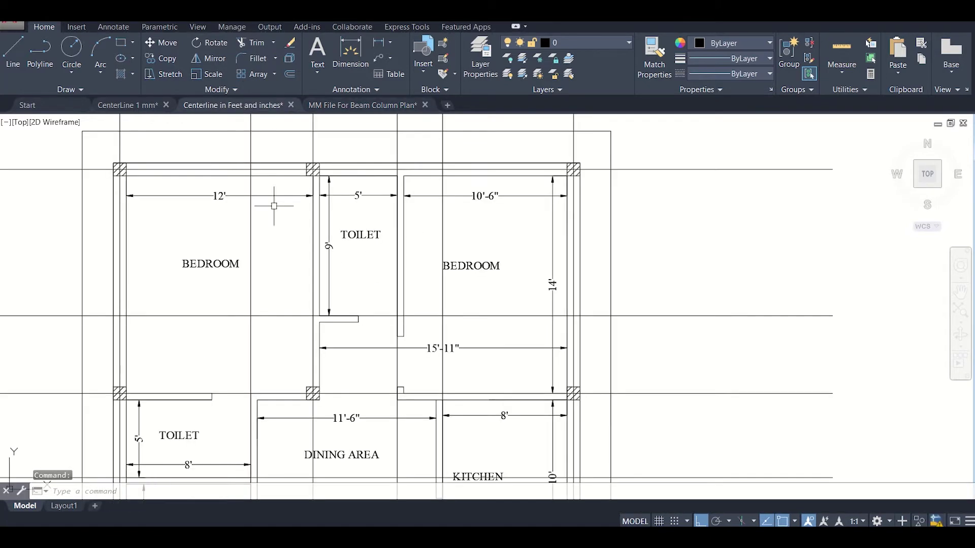
scroll(274, 206, down, 6)
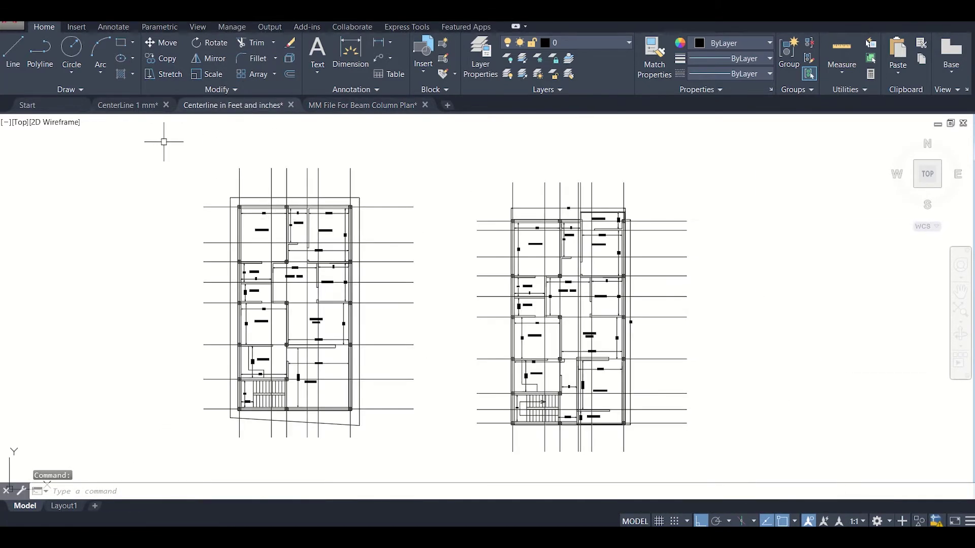
click(164, 142)
click(726, 478)
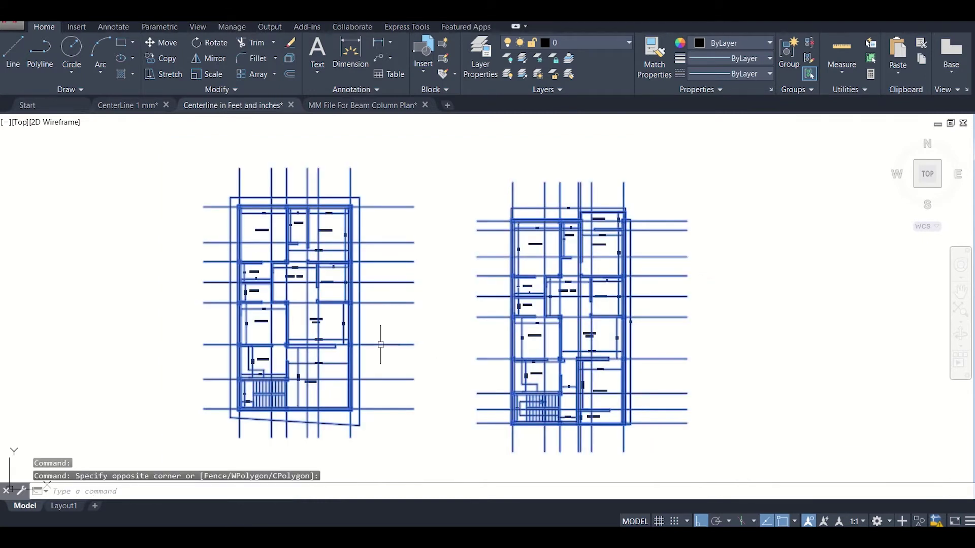
click(363, 105)
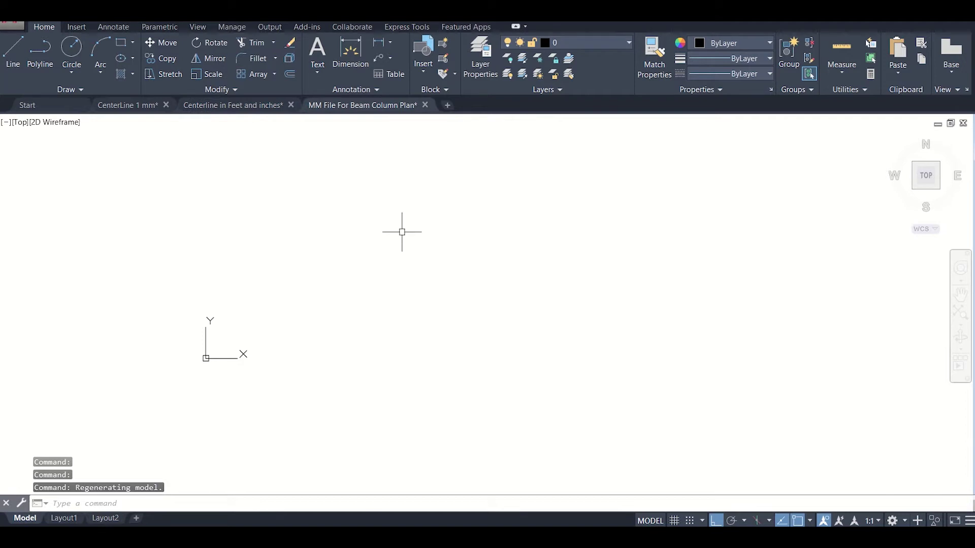
key(ctrl+v)
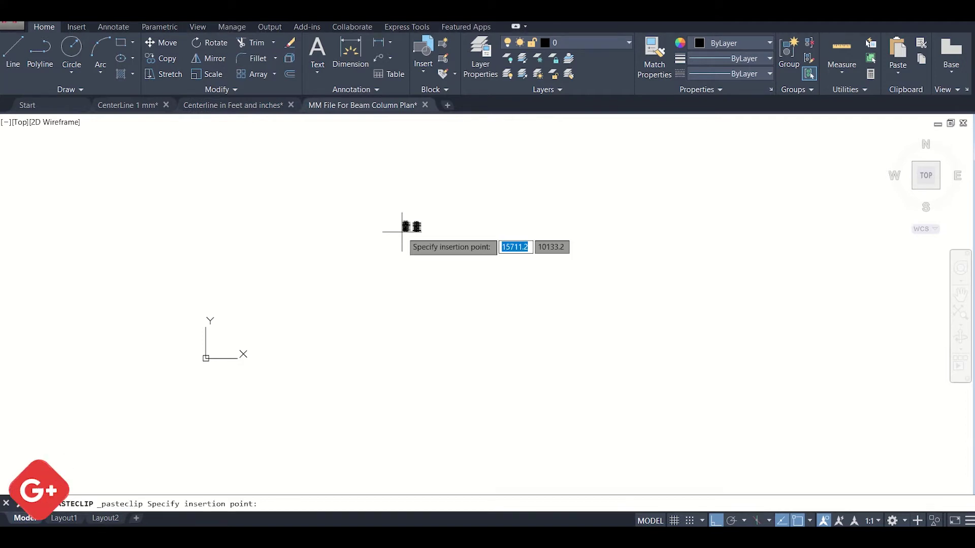
click(277, 293)
- Examine the room layouts and dimensions of the two plans pasted into the millimetre drawing
scroll(282, 279, up, 4)
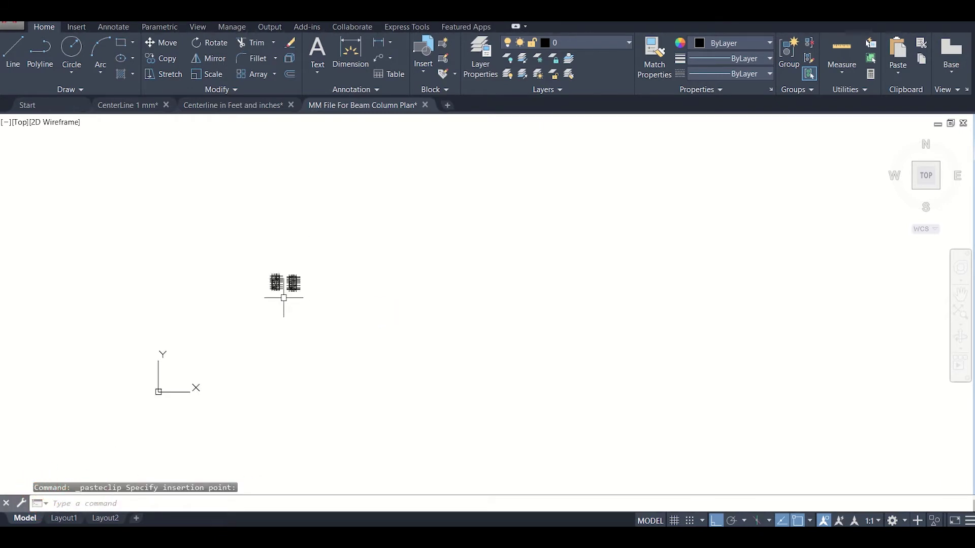
scroll(290, 328, up, 5)
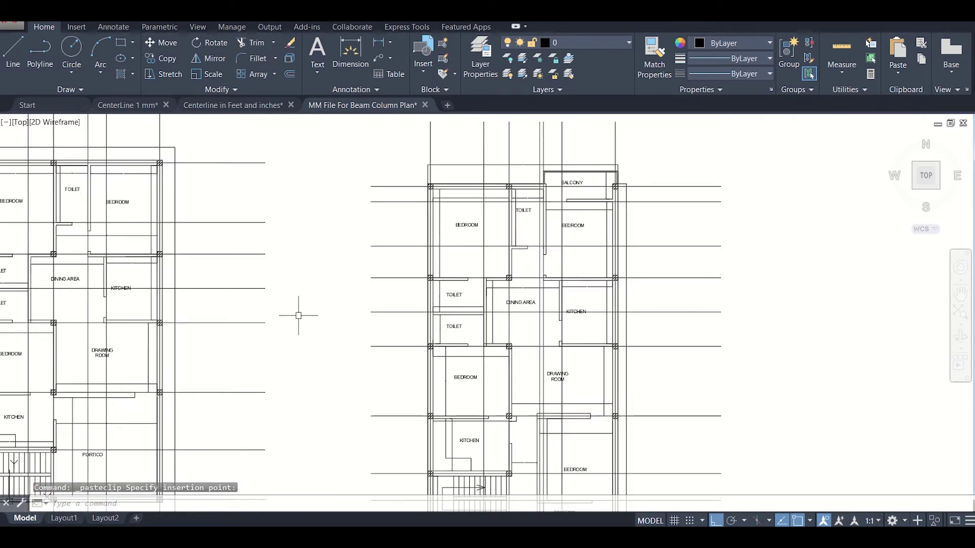
scroll(298, 313, down, 3)
scroll(214, 331, up, 5)
scroll(214, 330, down, 3)
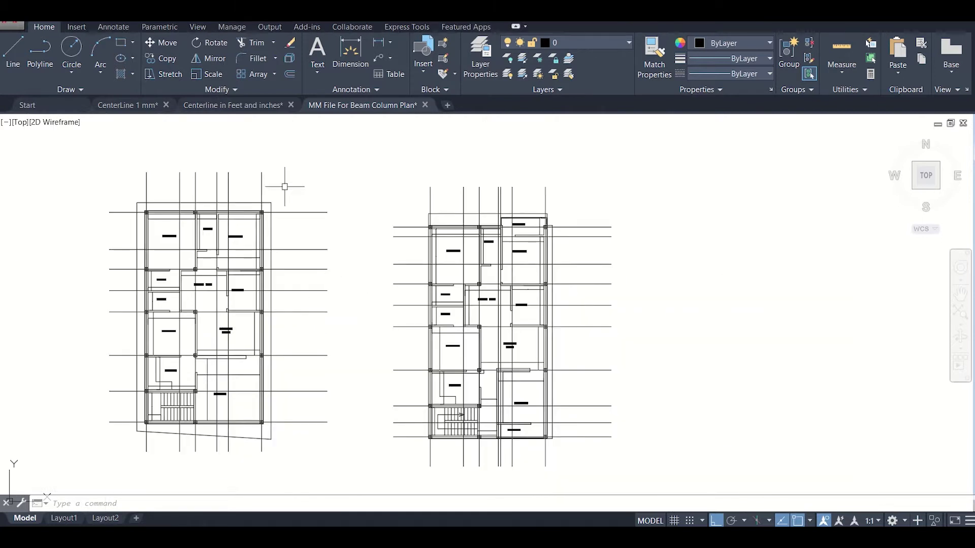
scroll(176, 250, up, 4)
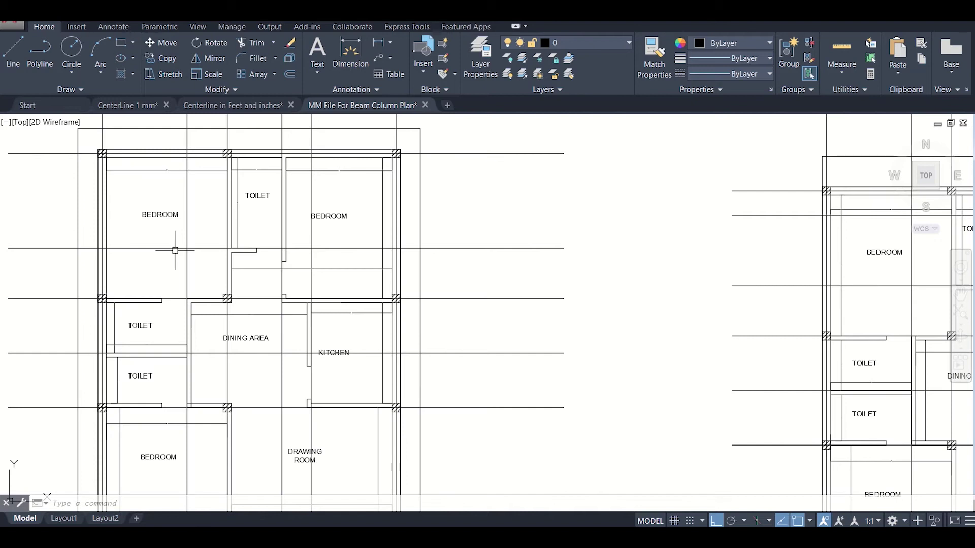
scroll(175, 251, down, 4)
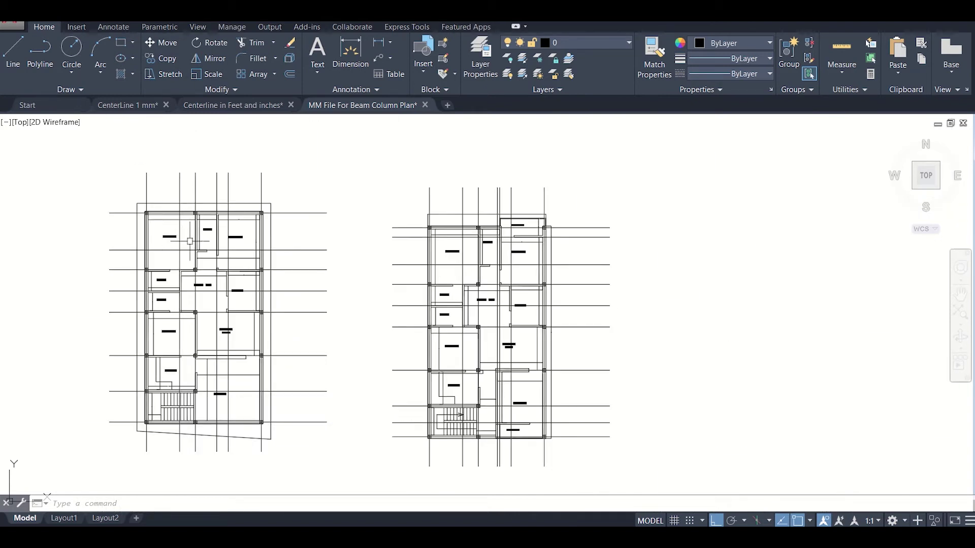
- In Centerline in Feet and inches, dimension the first plan's overall width between the outer corner columns, placing the dimension above the top wall
click(236, 107)
scroll(230, 217, up, 3)
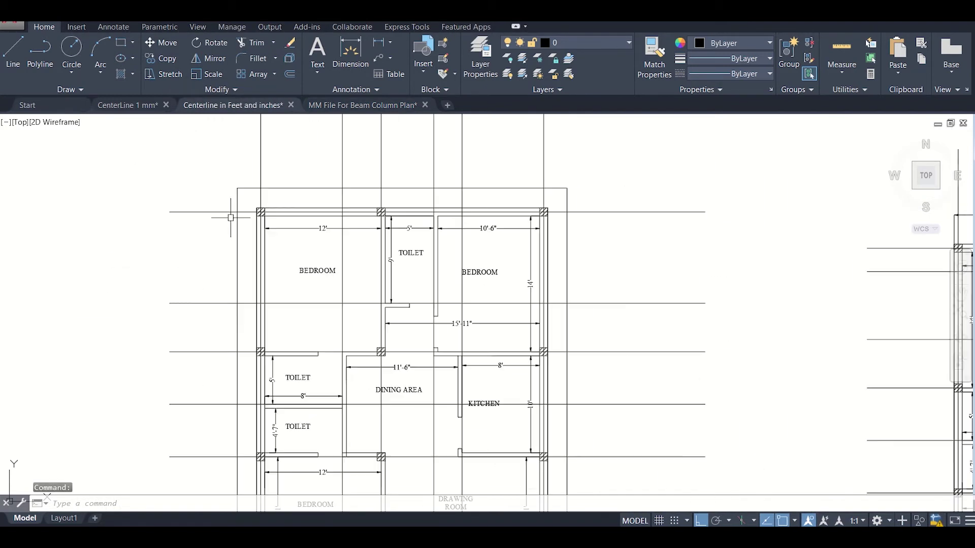
click(353, 53)
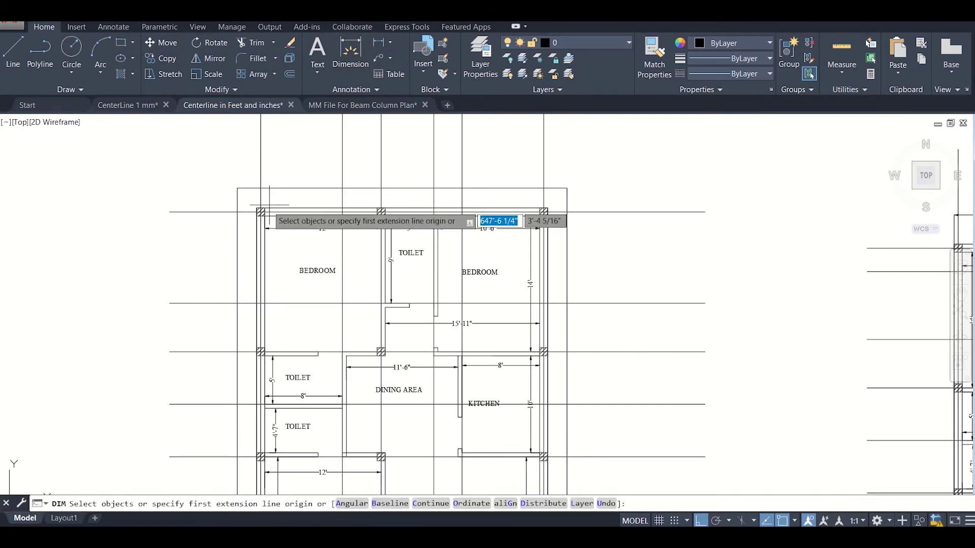
scroll(252, 212, up, 6)
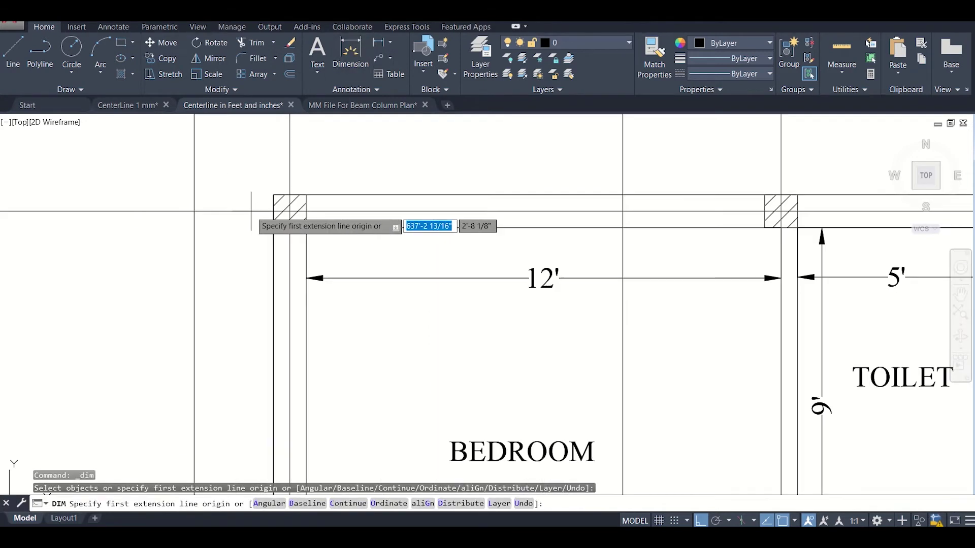
click(290, 210)
scroll(323, 188, down, 5)
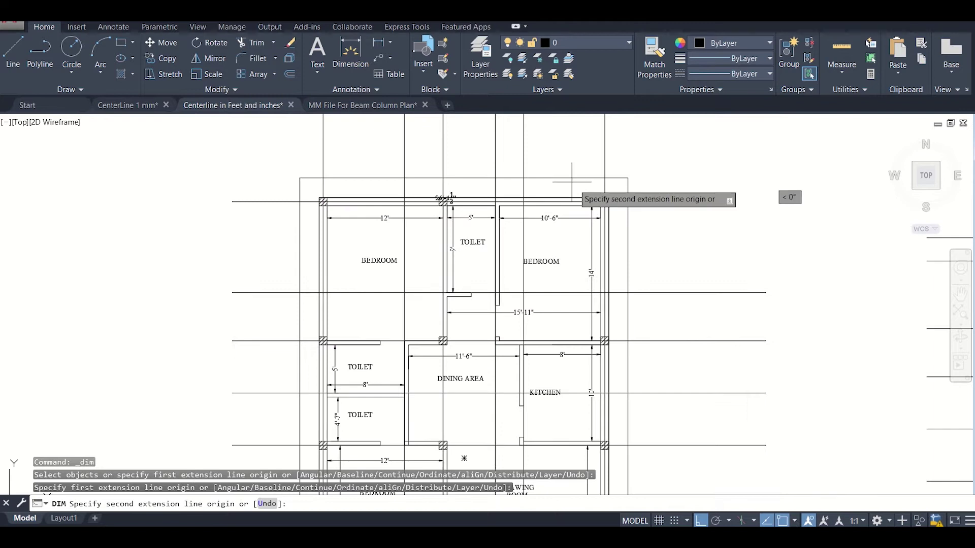
scroll(631, 208, up, 4)
click(651, 218)
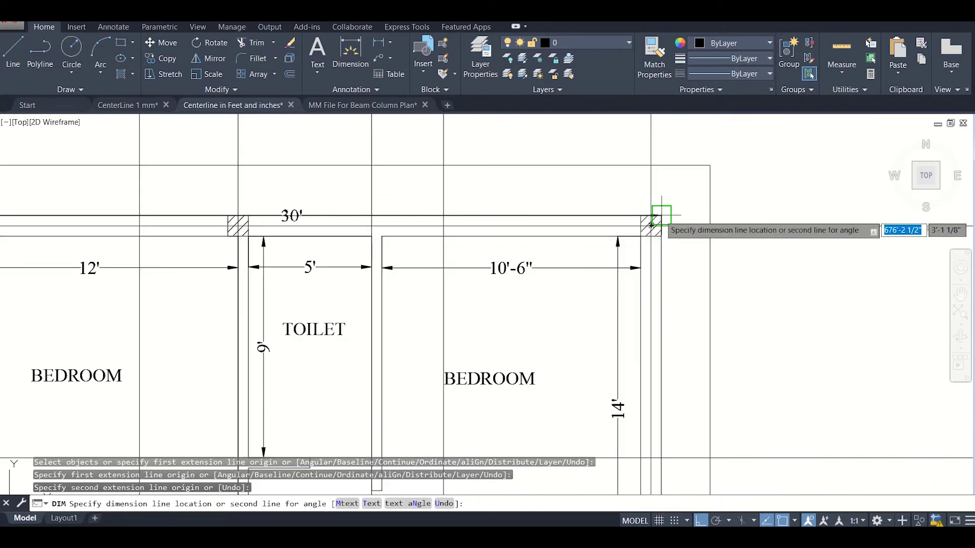
click(671, 177)
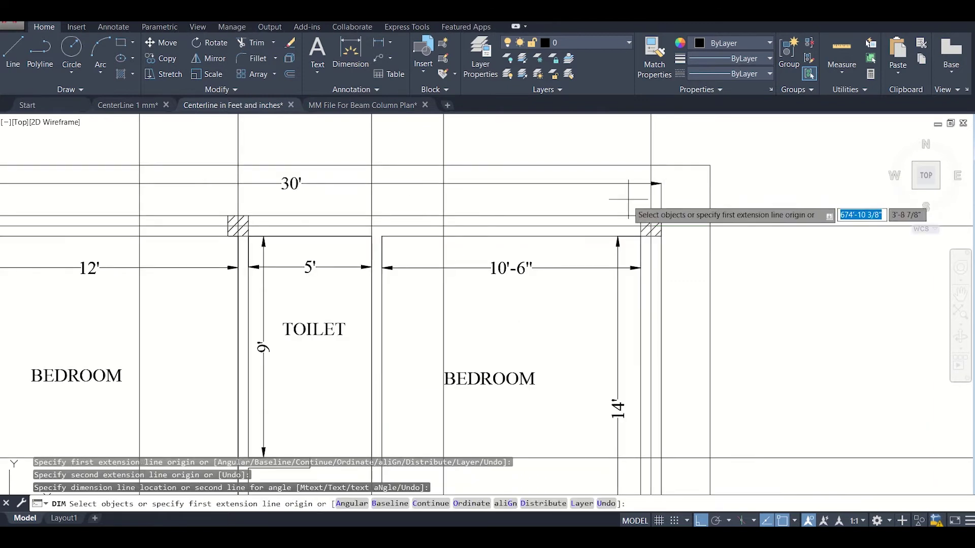
scroll(591, 203, down, 4)
scroll(512, 256, down, 3)
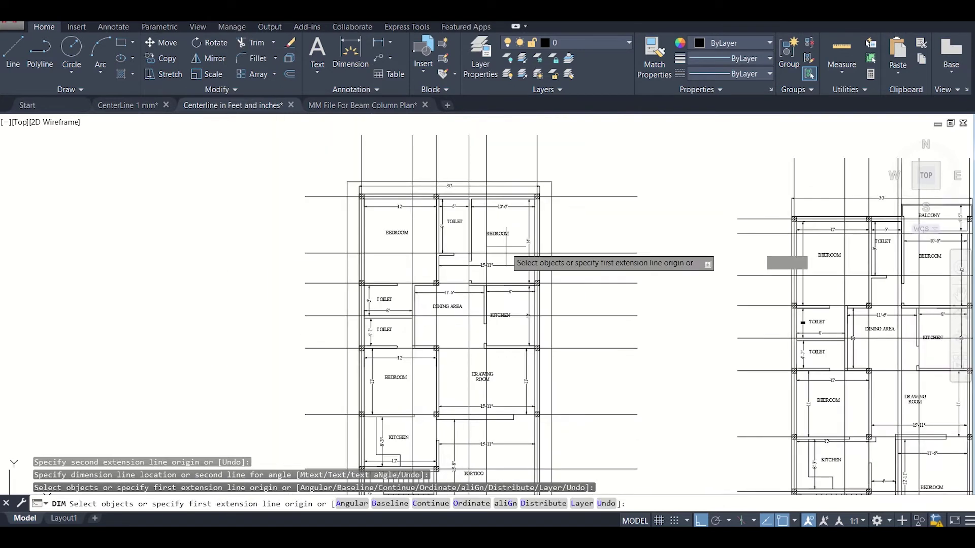
scroll(516, 258, up, 1)
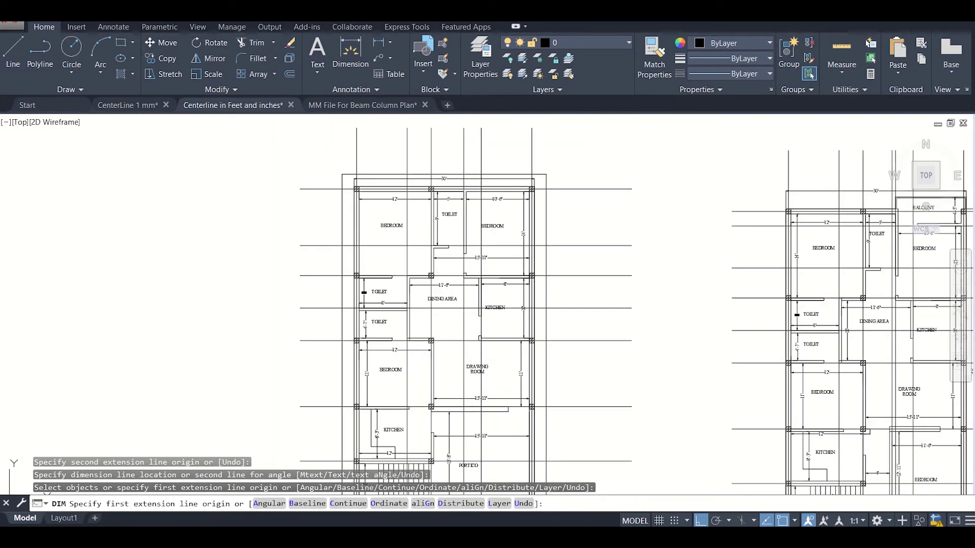
- Switch to Calculator and convert 30 feet to millimetres by dividing by 3.28 and multiplying by 1000
key(alt+Tab)
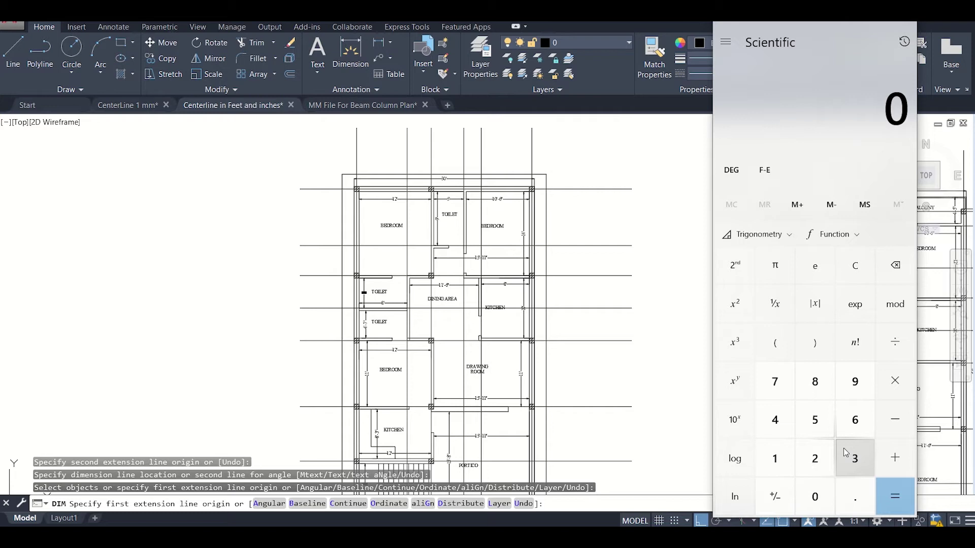
text(30)
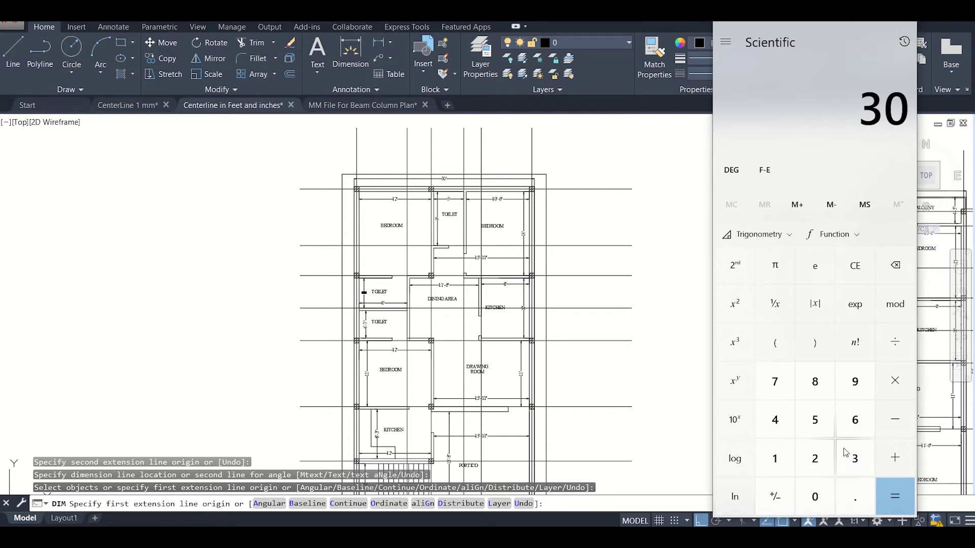
text(/3.28)
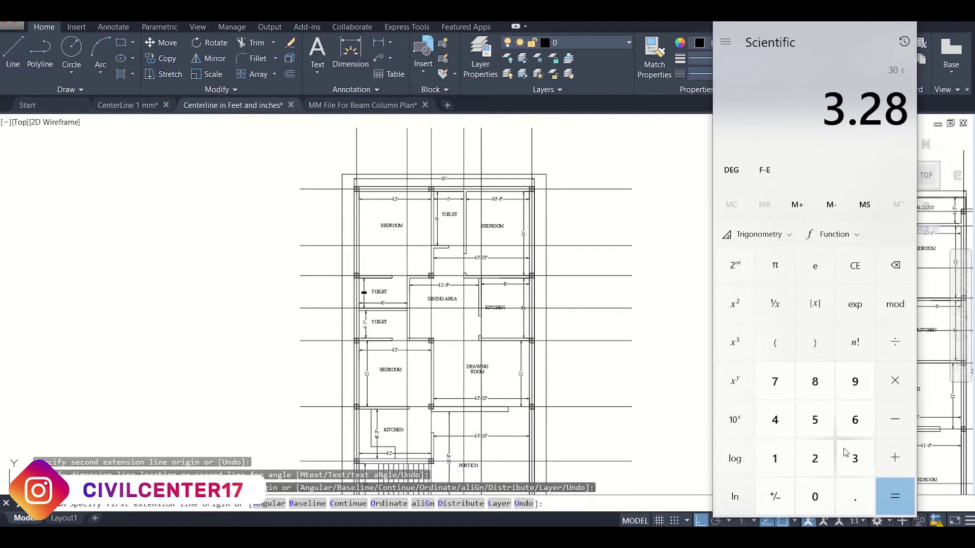
key(Return)
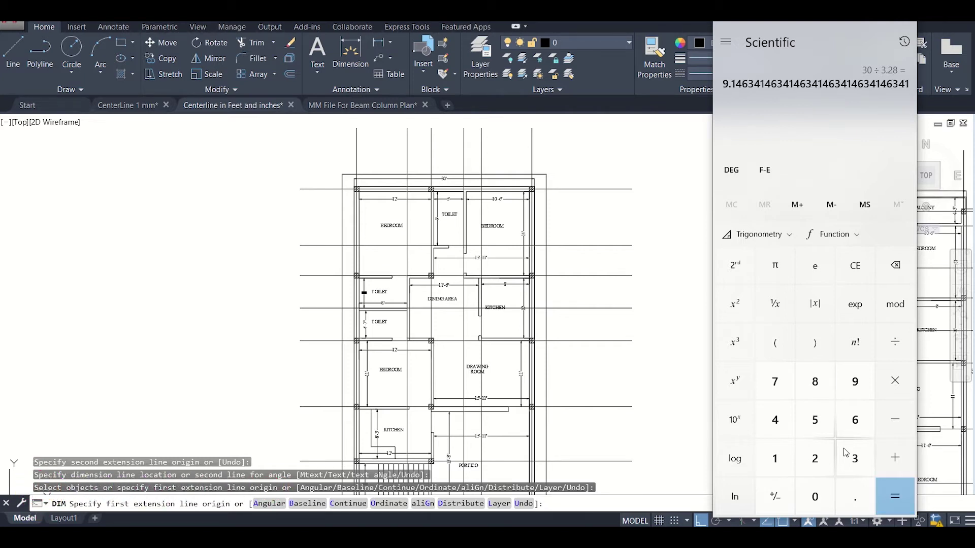
text(1)
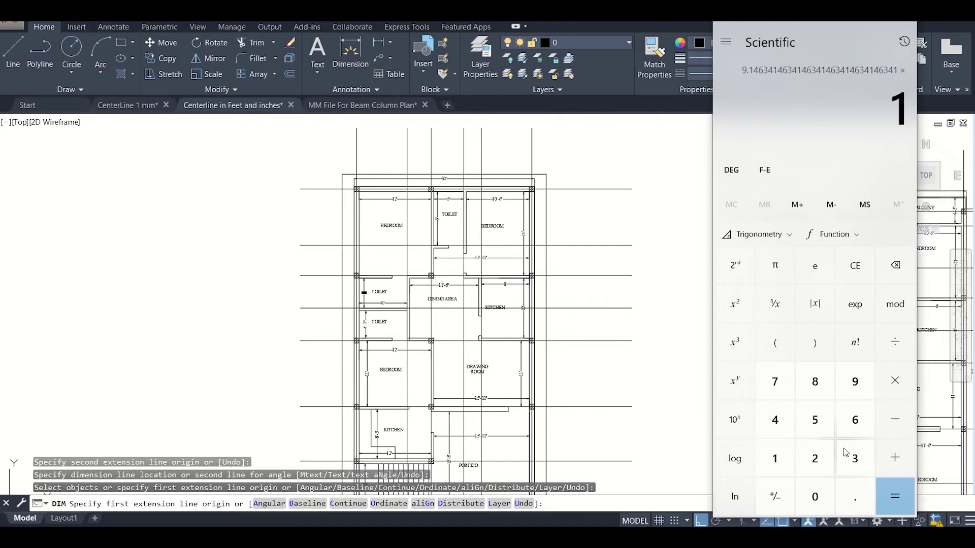
key(Return)
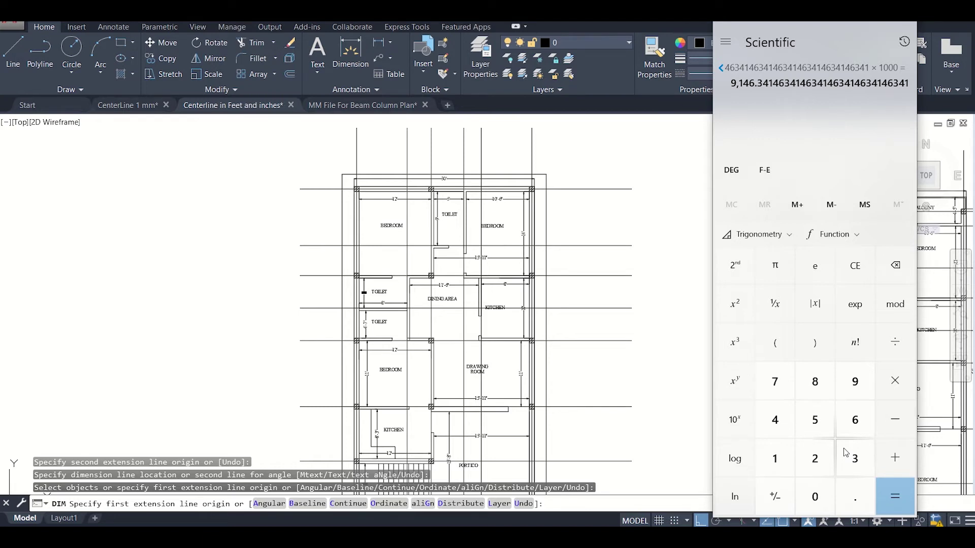
click(849, 22)
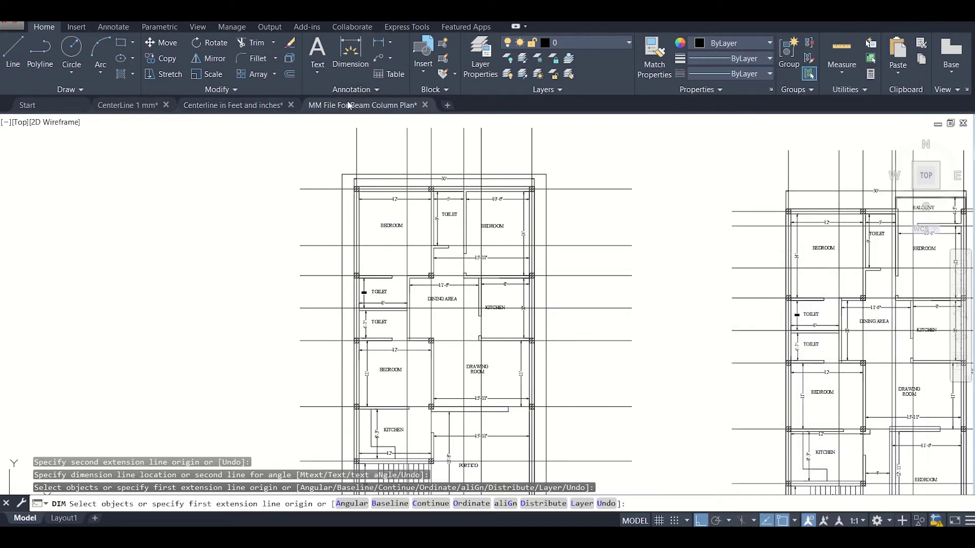
- In MM File For Beam Column Plan, draw a horizontal reference line 9146.3 mm long above the two floor plans
click(357, 105)
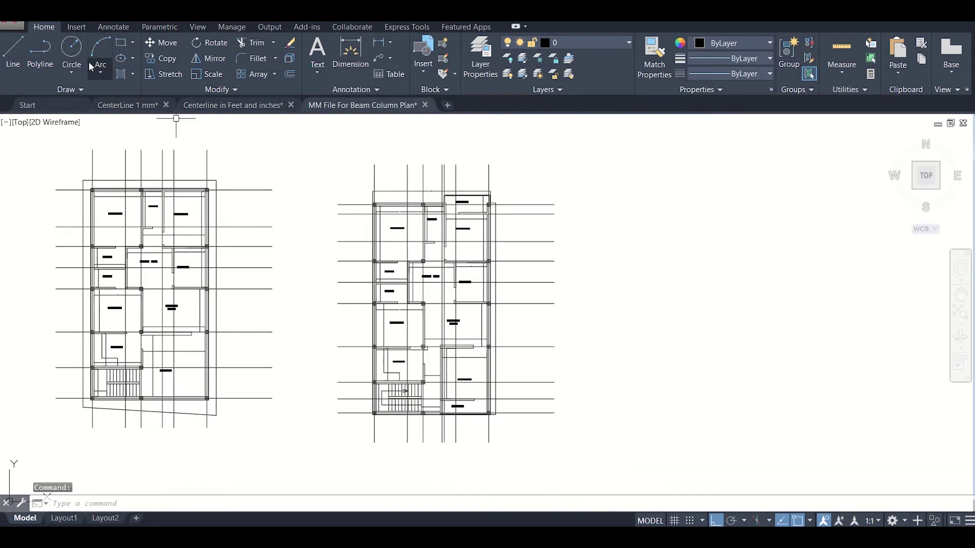
click(19, 55)
middle_drag(556, 187, 287, 231)
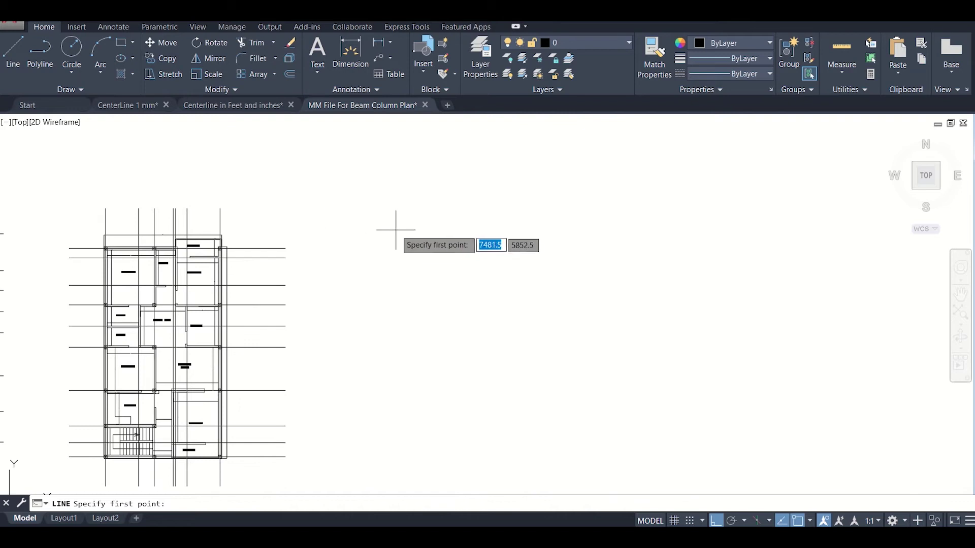
scroll(396, 230, down, 4)
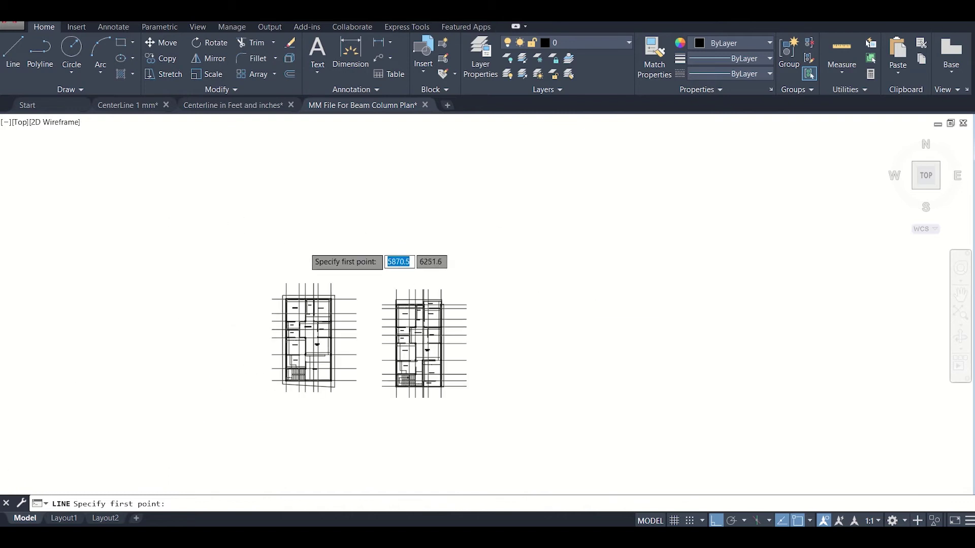
scroll(304, 249, up, 4)
click(240, 271)
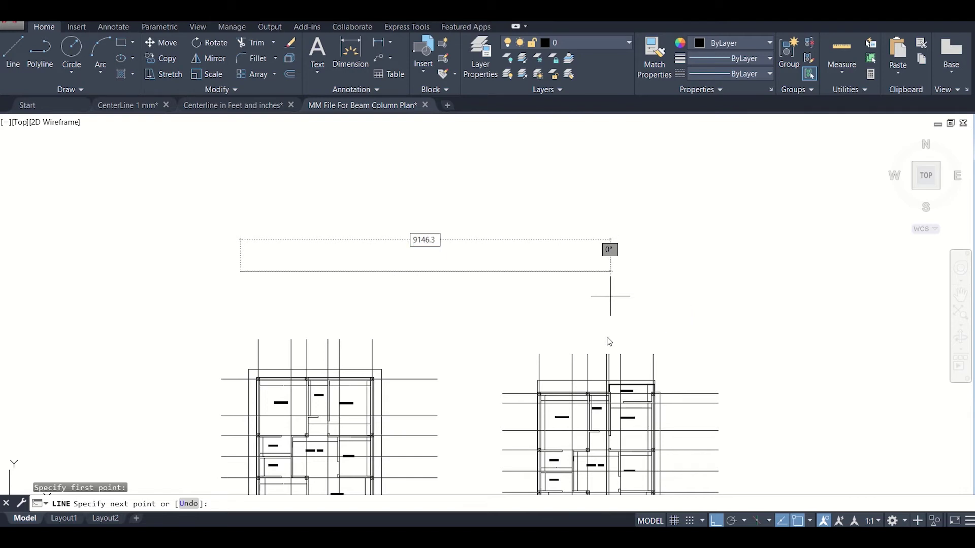
key(alt+Tab)
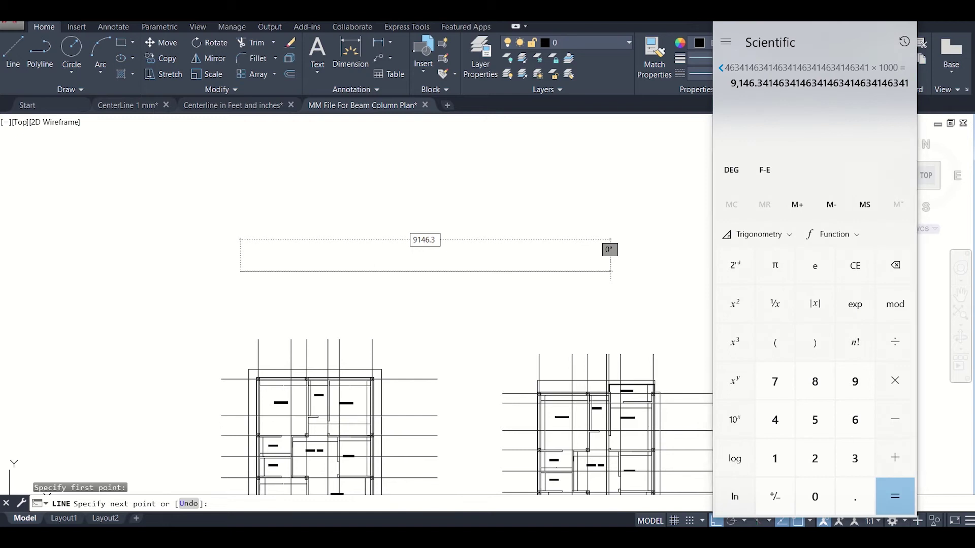
key(alt+Tab)
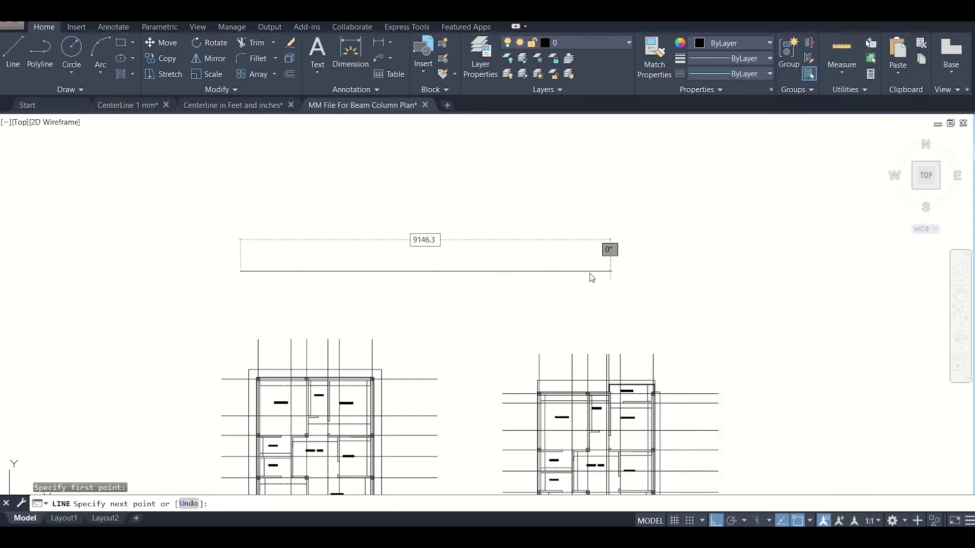
key(Return)
scroll(607, 291, down, 10)
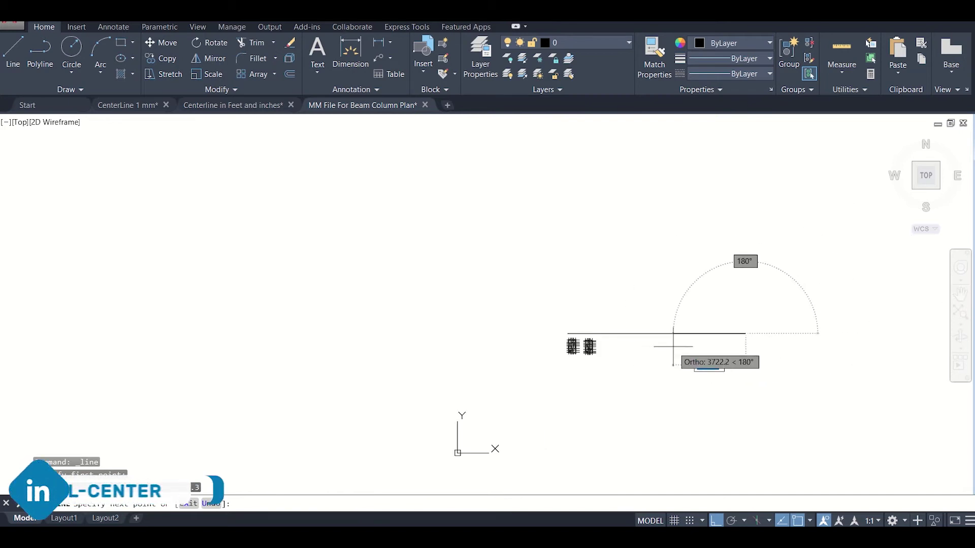
key(Escape)
- Check the reference line's length with a dimension preview, without placing the dimension
scroll(690, 337, up, 2)
scroll(689, 336, up, 2)
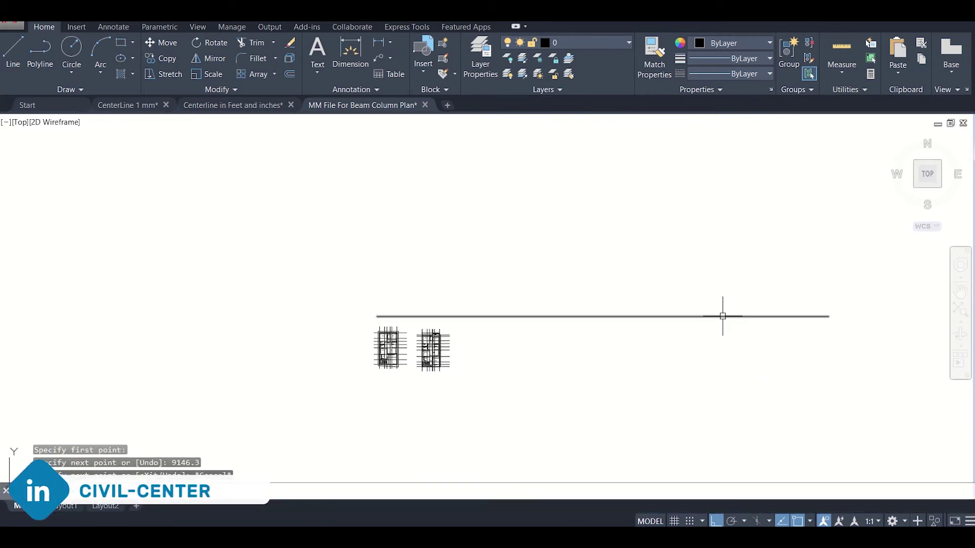
click(366, 59)
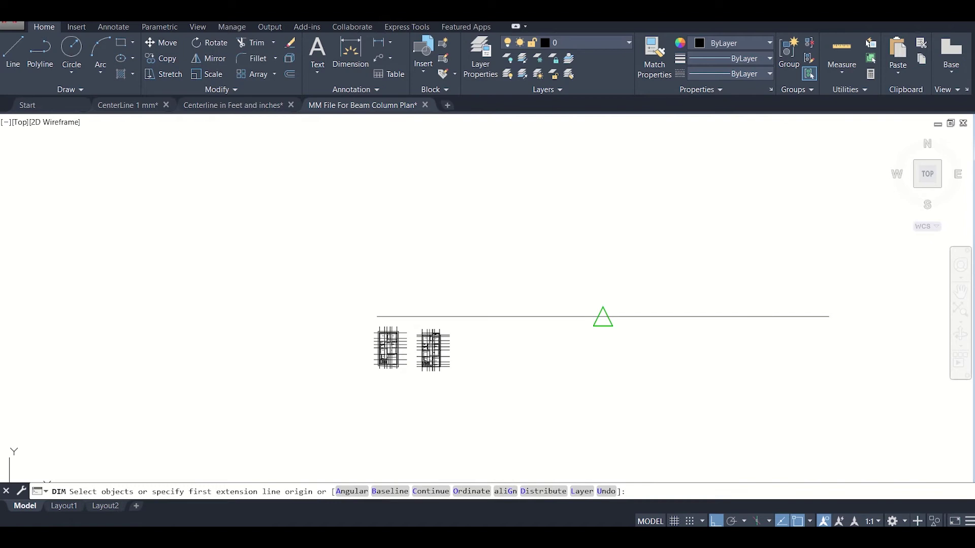
key(Return)
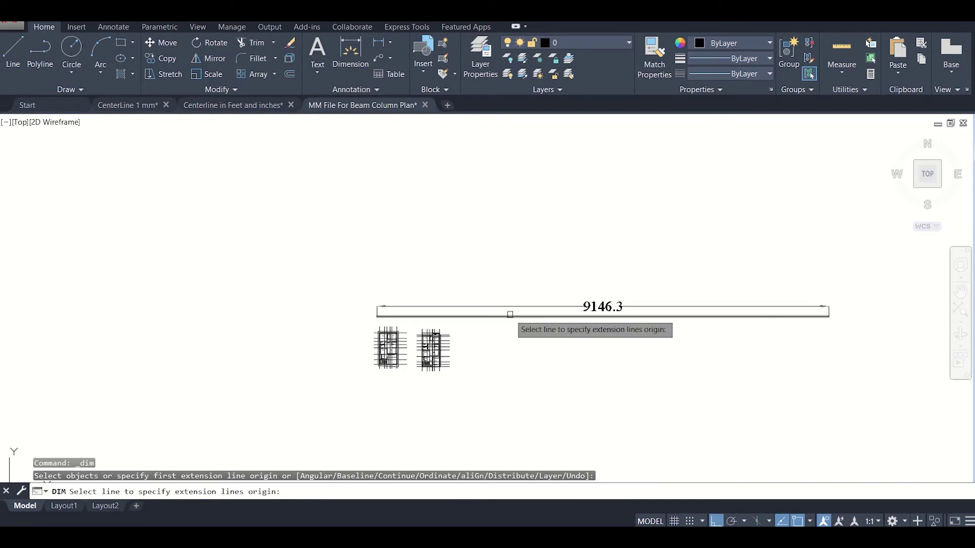
key(Escape)
- Align both floor plans, matching the outer corner of the first plan's upper-left column to the reference line's left endpoint
scroll(473, 342, up, 3)
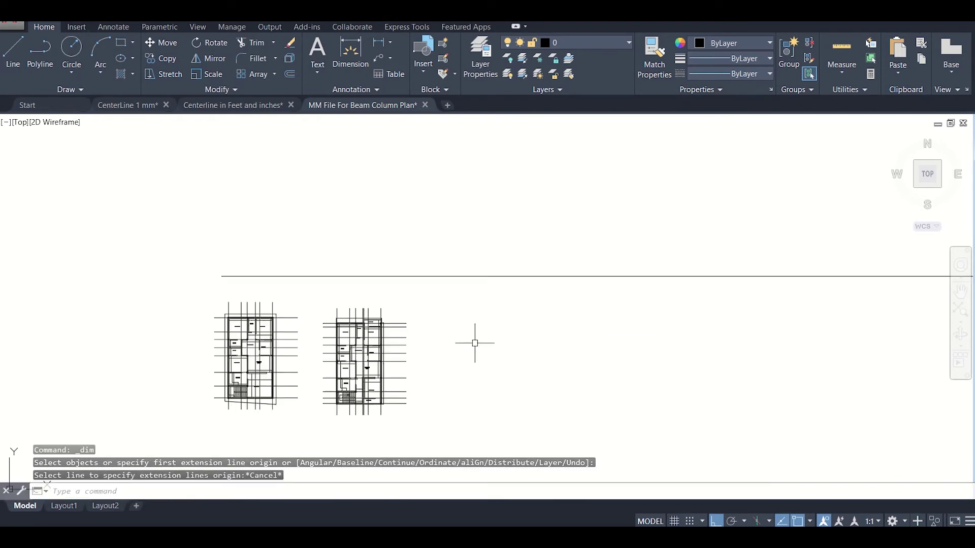
scroll(475, 343, down, 2)
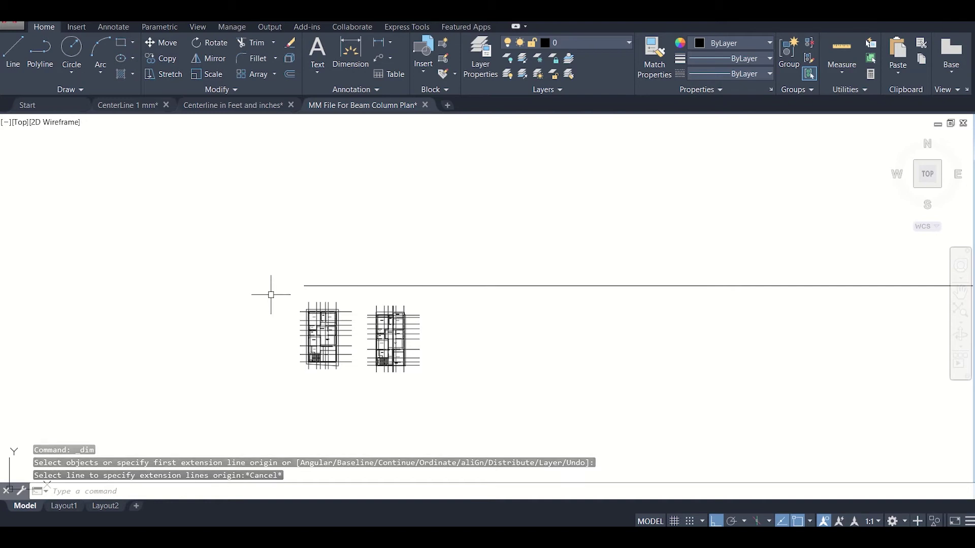
click(269, 294)
click(487, 415)
scroll(352, 349, up, 3)
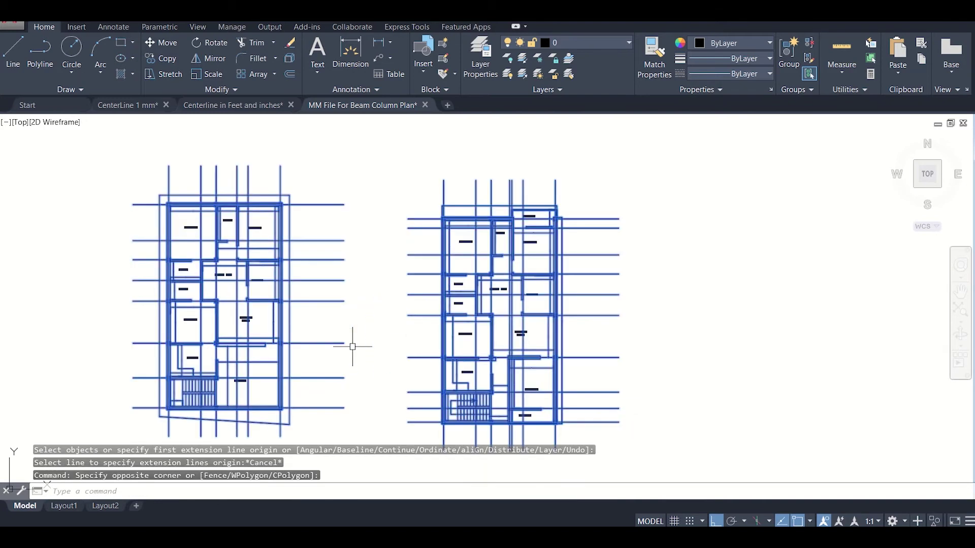
scroll(348, 342, down, 3)
scroll(265, 298, up, 5)
scroll(417, 328, down, 8)
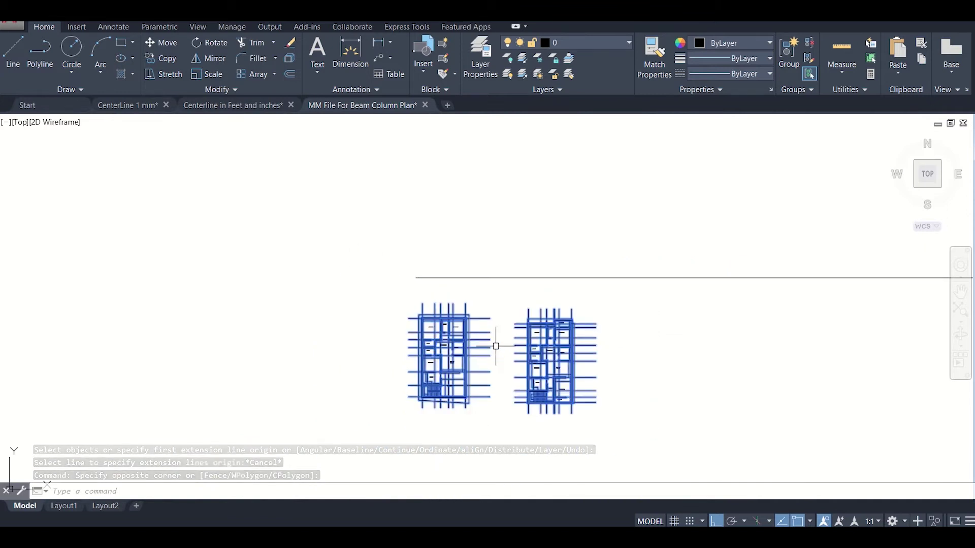
text(AL)
key(Return)
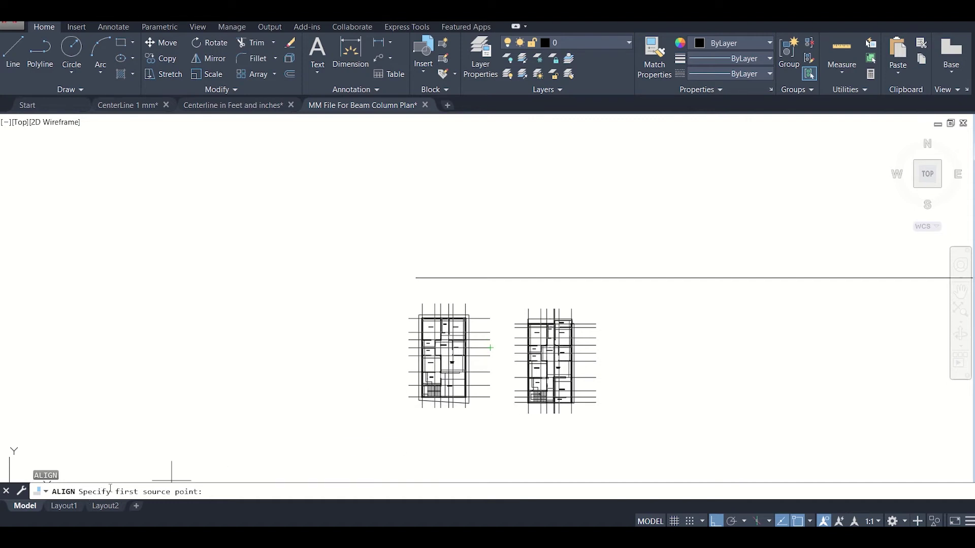
scroll(429, 324, up, 10)
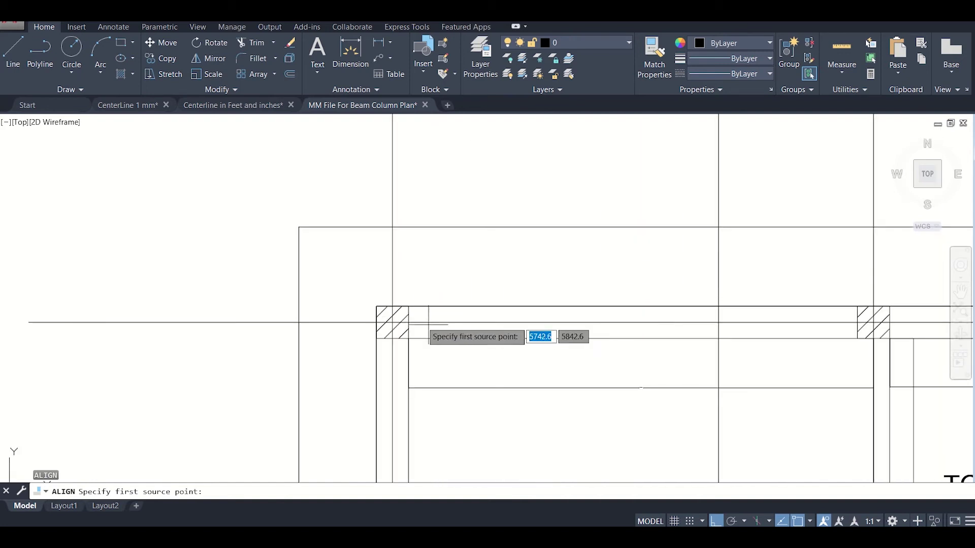
scroll(363, 304, up, 4)
click(397, 311)
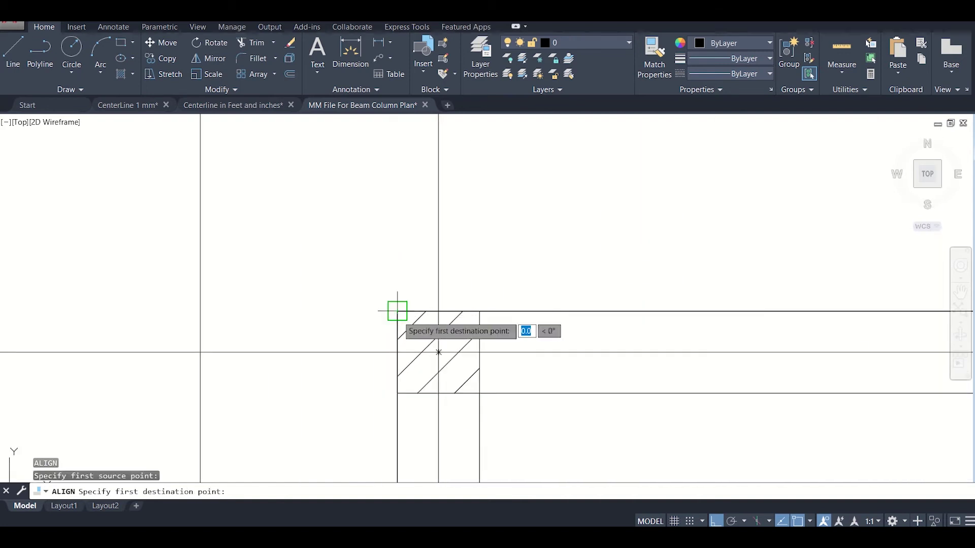
scroll(488, 279, down, 10)
scroll(479, 283, down, 5)
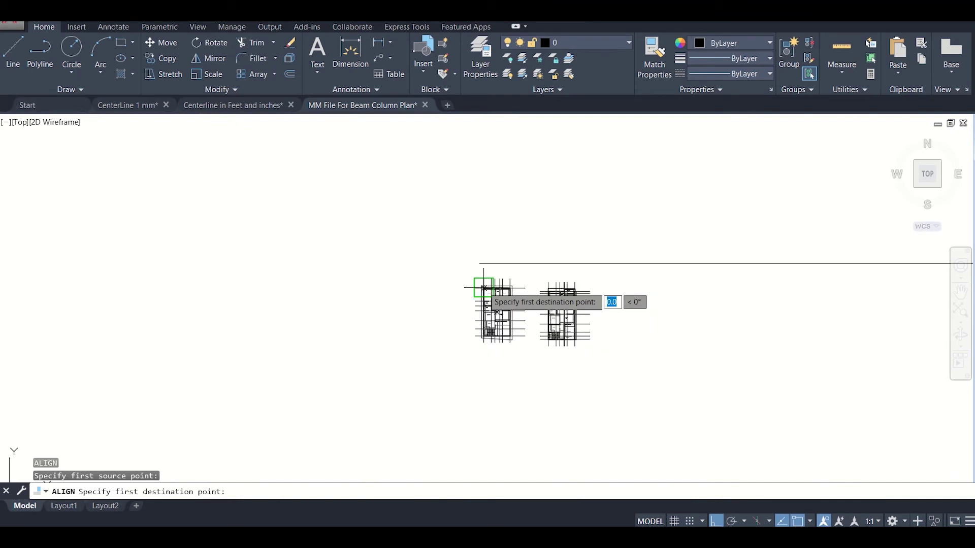
scroll(483, 266, up, 6)
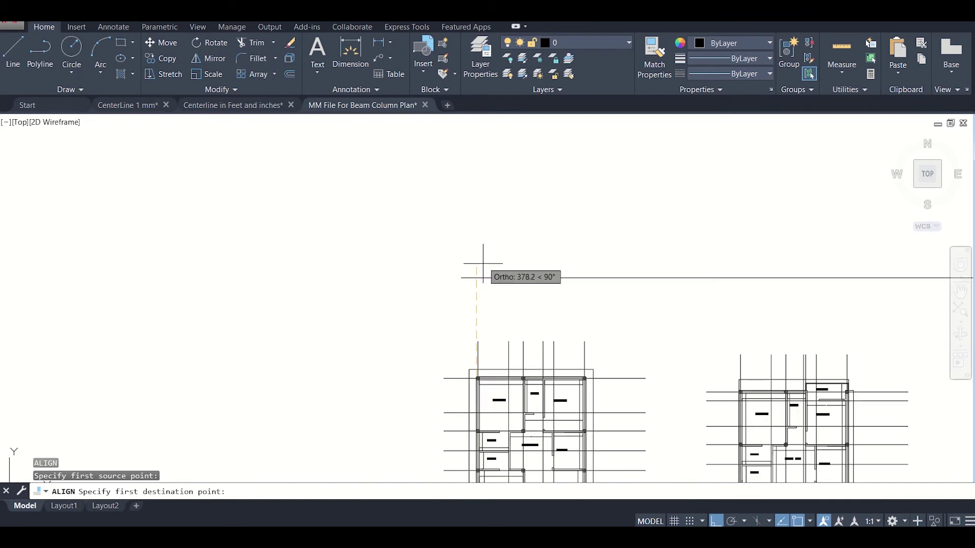
click(461, 278)
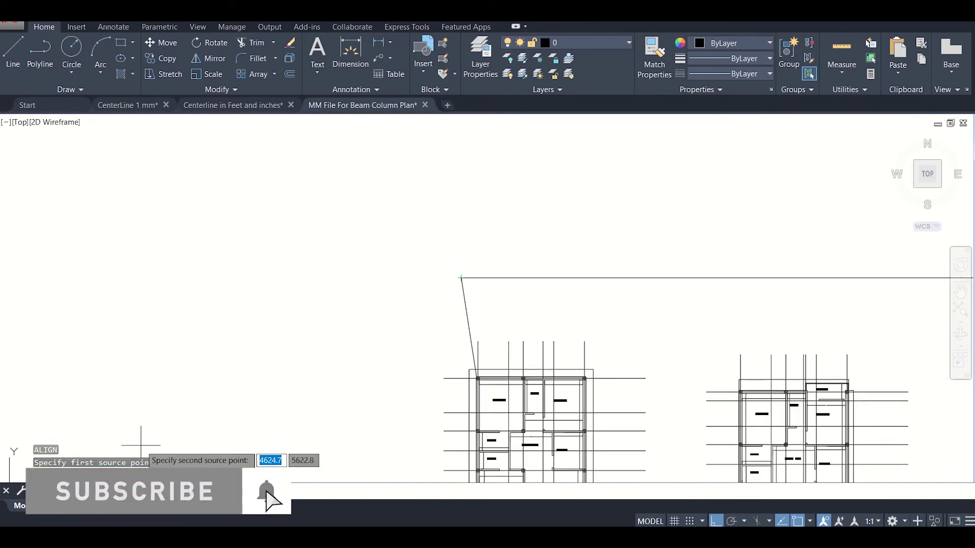
- Match the first plan's upper-right column corner to the line's right endpoint and finish the alignment with objects scaled to the alignment points
scroll(600, 367, up, 4)
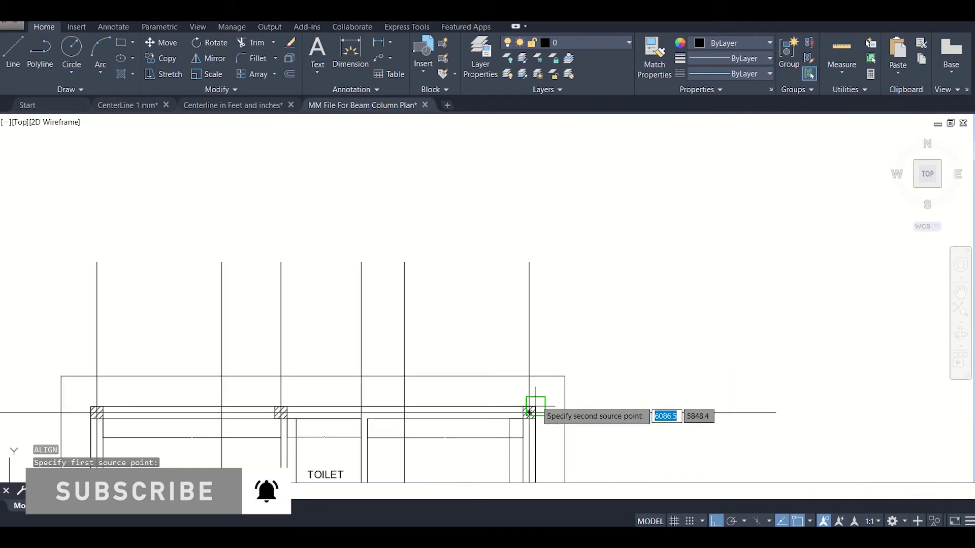
scroll(531, 407, up, 6)
click(562, 405)
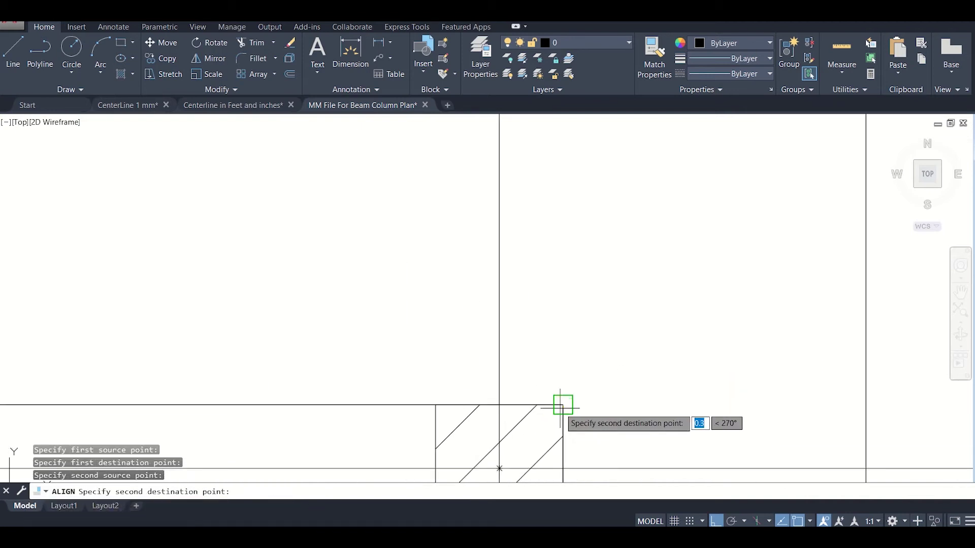
scroll(619, 370, down, 8)
scroll(790, 311, down, 6)
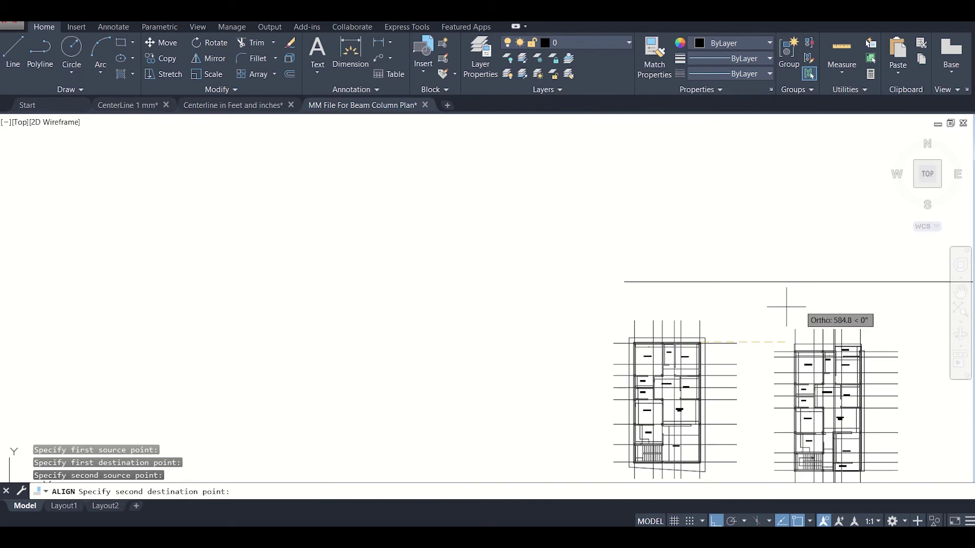
scroll(816, 305, up, 2)
scroll(750, 367, down, 4)
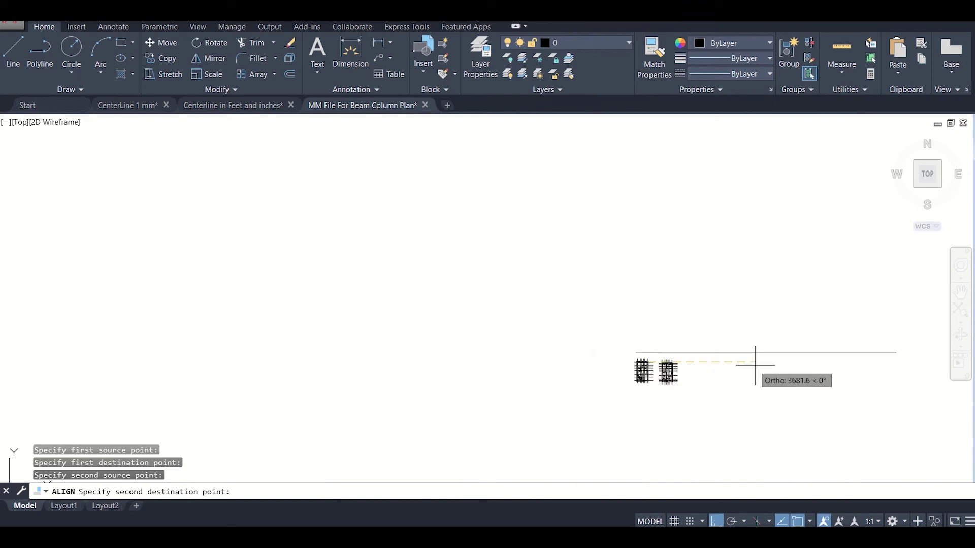
click(896, 352)
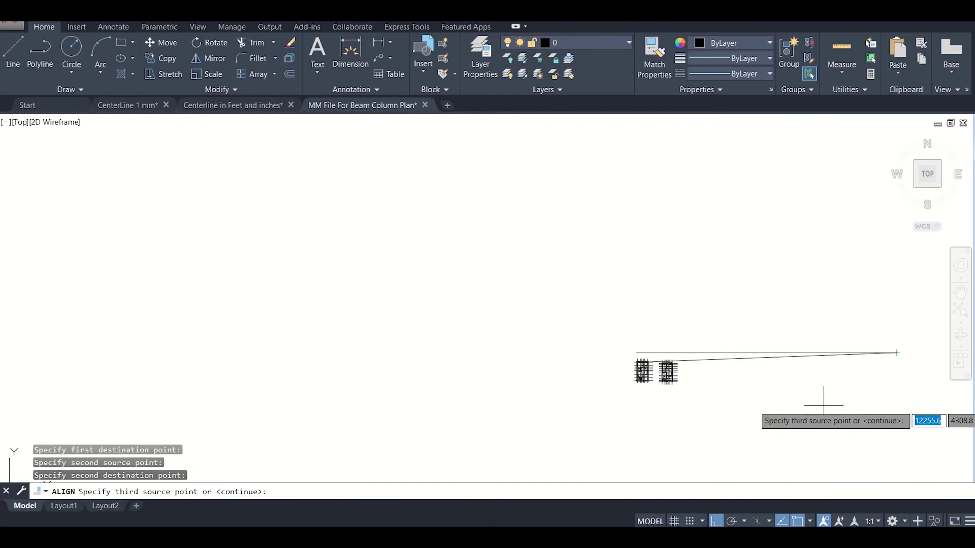
key(Return)
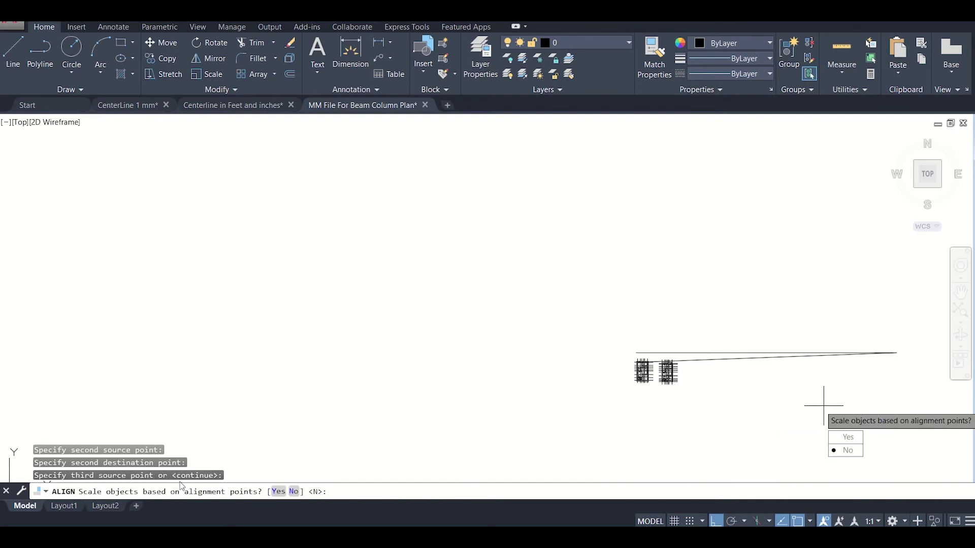
click(278, 491)
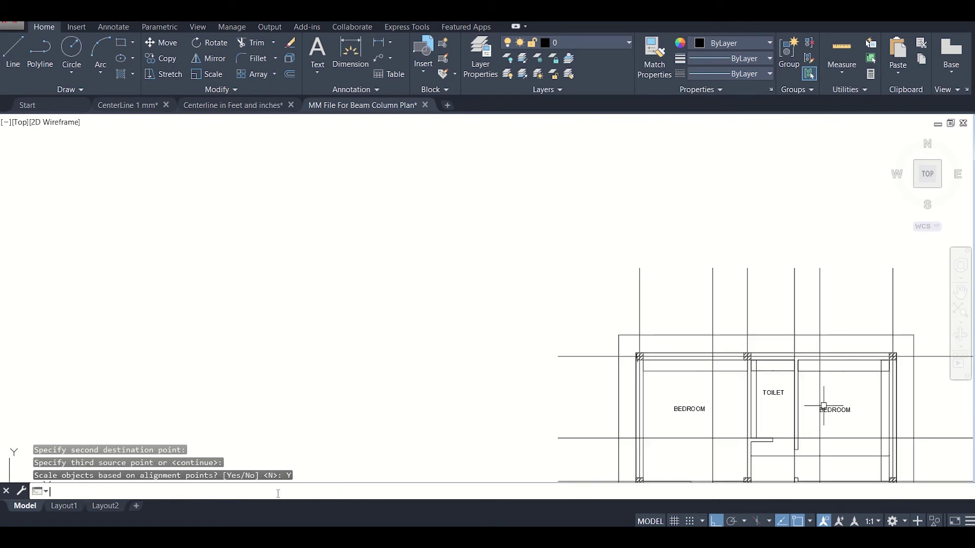
- Examine the two rescaled floor plans as a whole and the upper rooms of the first plan up close
scroll(330, 361, down, 3)
scroll(498, 381, up, 2)
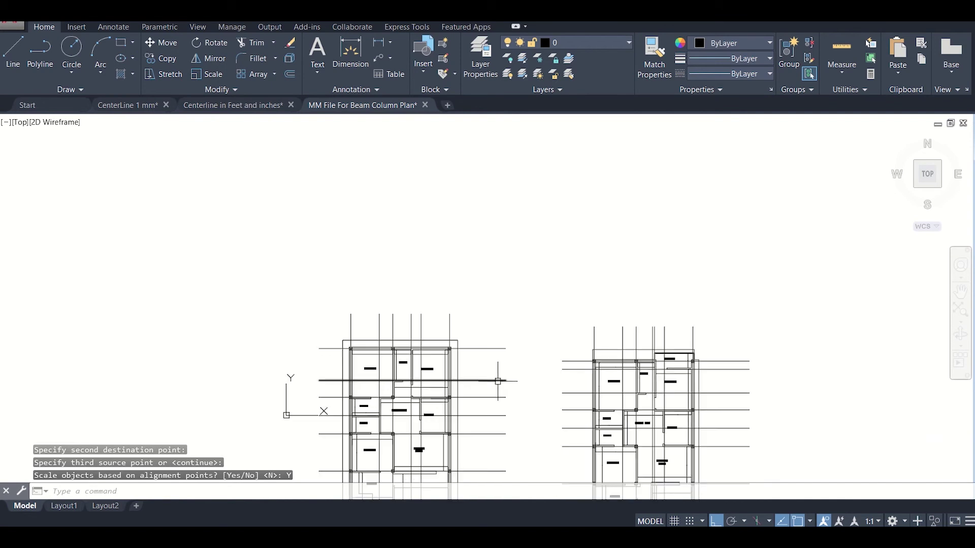
scroll(498, 360, down, 4)
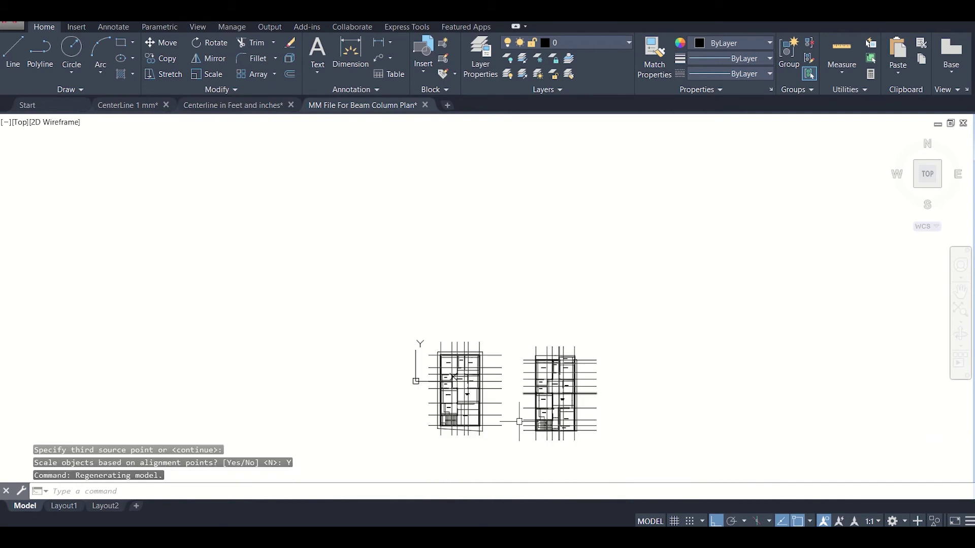
scroll(518, 422, up, 4)
scroll(469, 406, up, 2)
scroll(437, 279, down, 3)
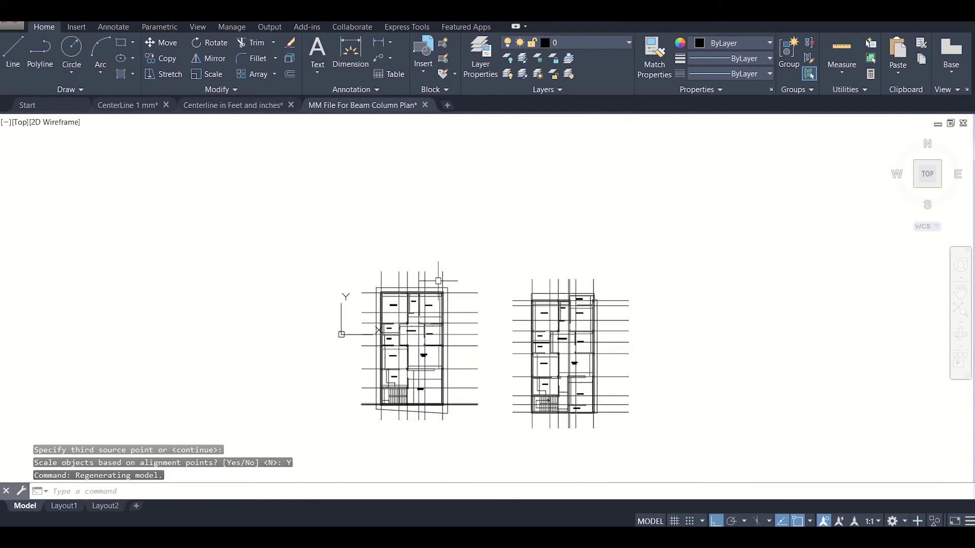
scroll(405, 278, up, 5)
scroll(344, 362, down, 2)
scroll(345, 362, up, 4)
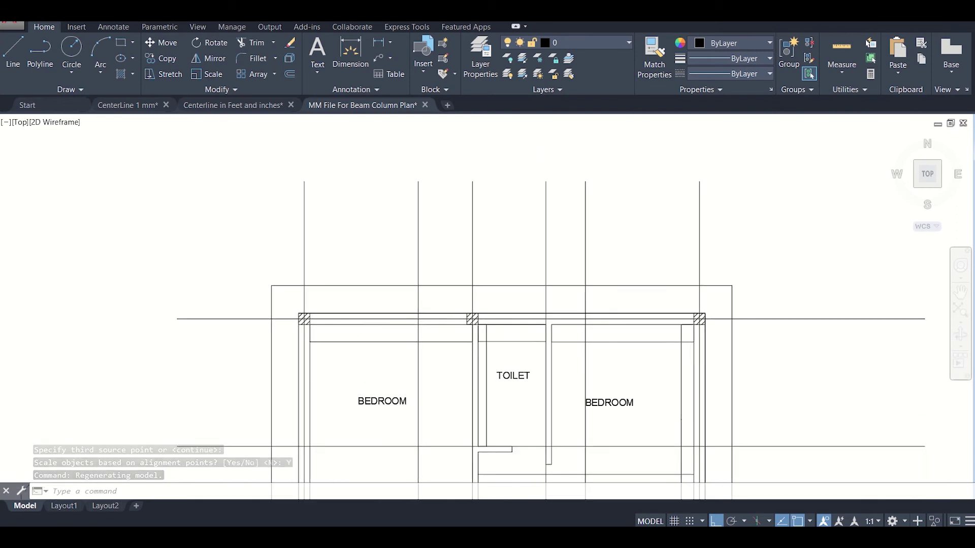
- Delete the three old horizontal dimensions across the two upper bedrooms and the toilet between them in the first plan
click(366, 340)
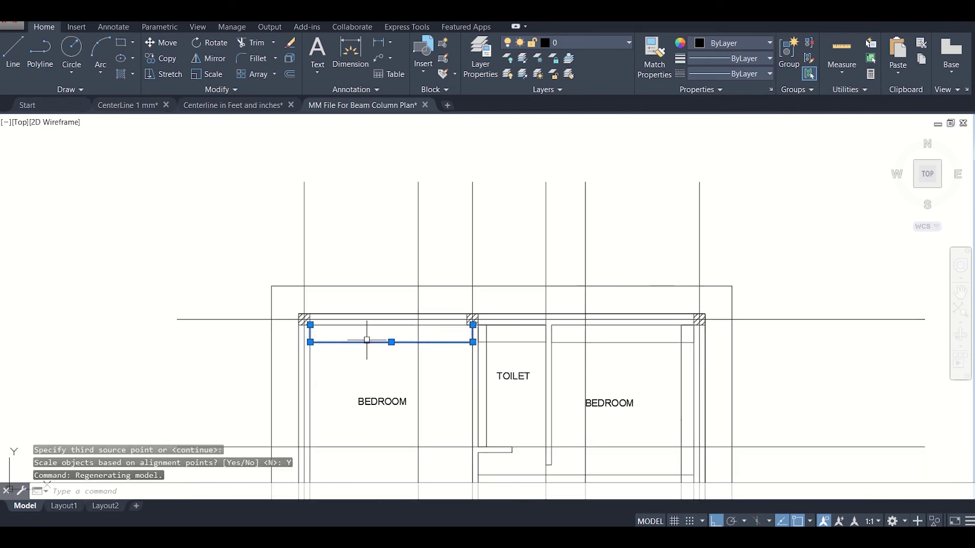
click(508, 339)
mouse_move(513, 342)
scroll(620, 344, down, 2)
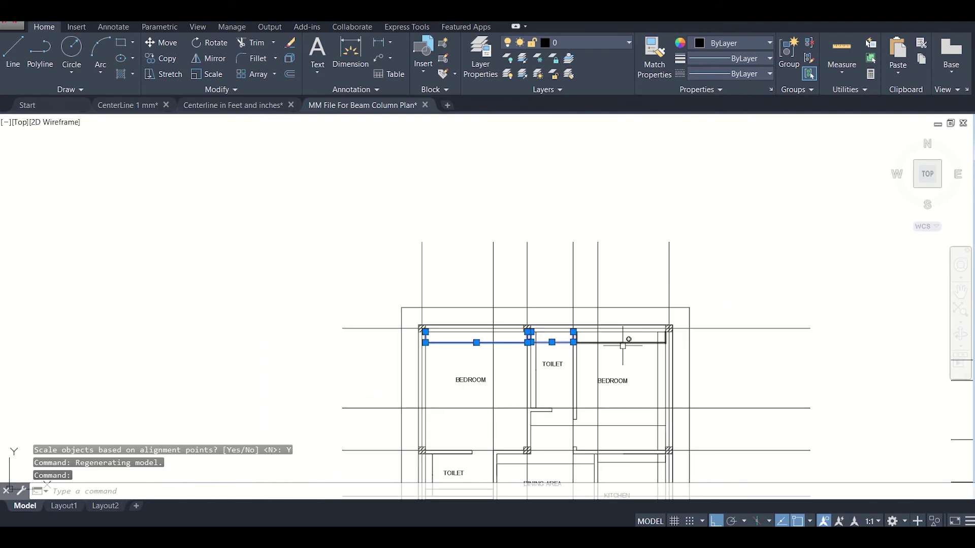
click(622, 342)
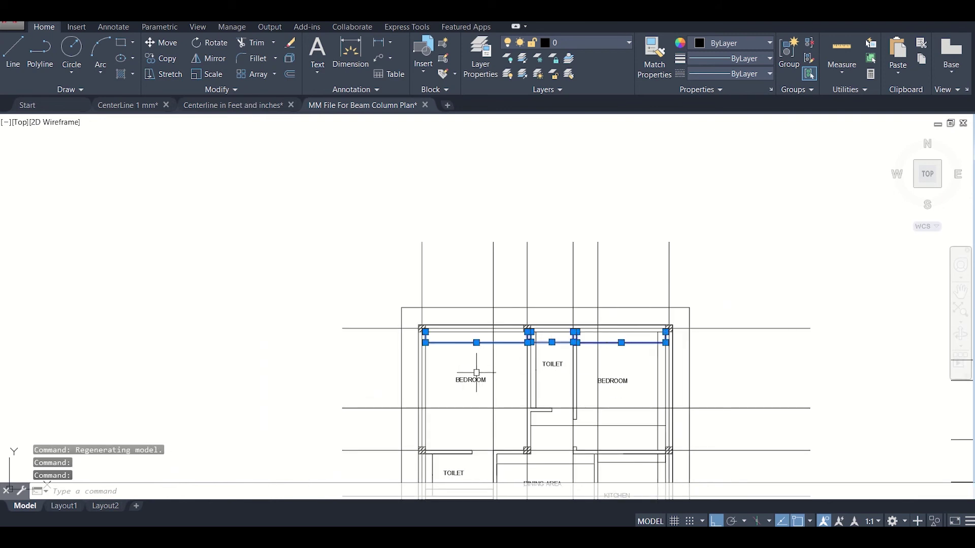
key(Delete)
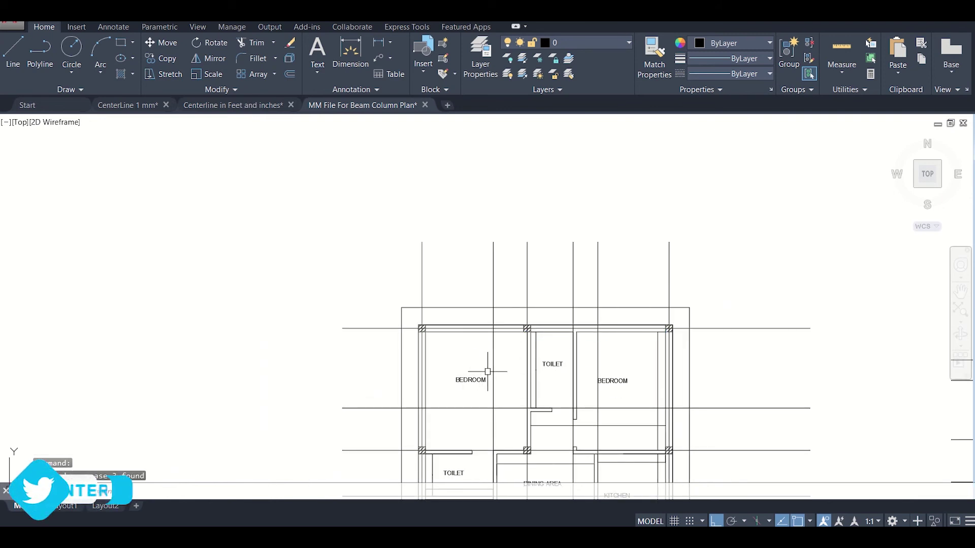
- Dimension the first plan's overall width between the outer corners of its upper-left and upper-right columns, placing the dimension just above the top wall
scroll(485, 342, up, 2)
scroll(485, 342, up, 2)
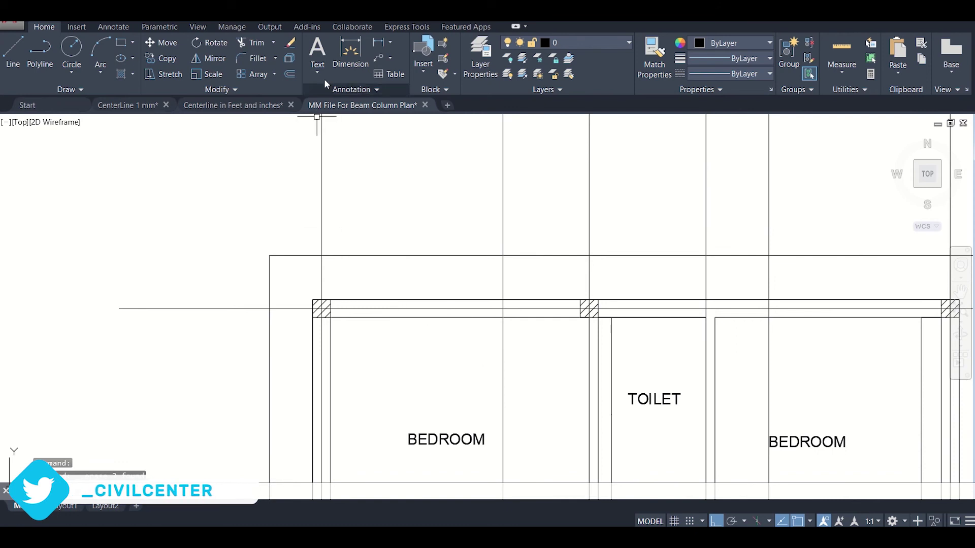
click(350, 51)
scroll(326, 298, up, 4)
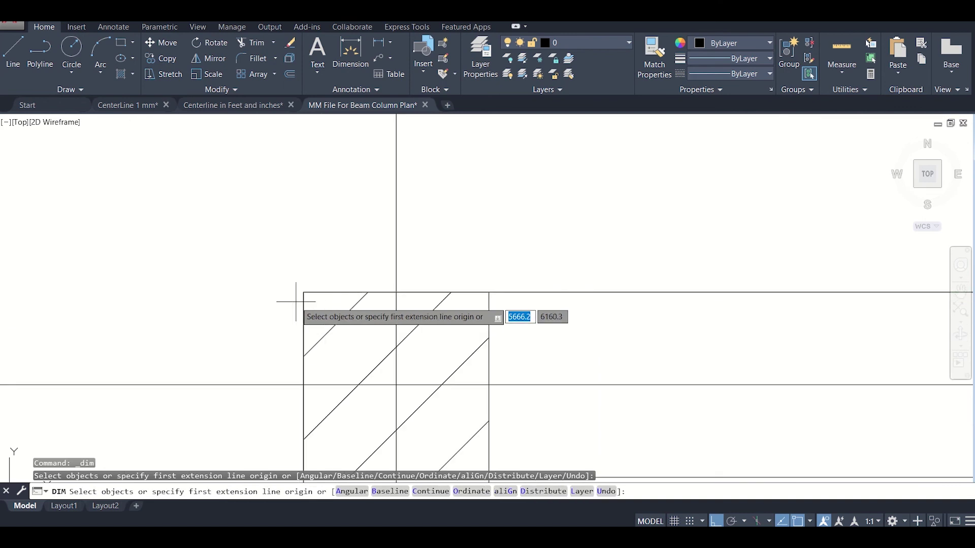
click(304, 292)
scroll(356, 291, down, 4)
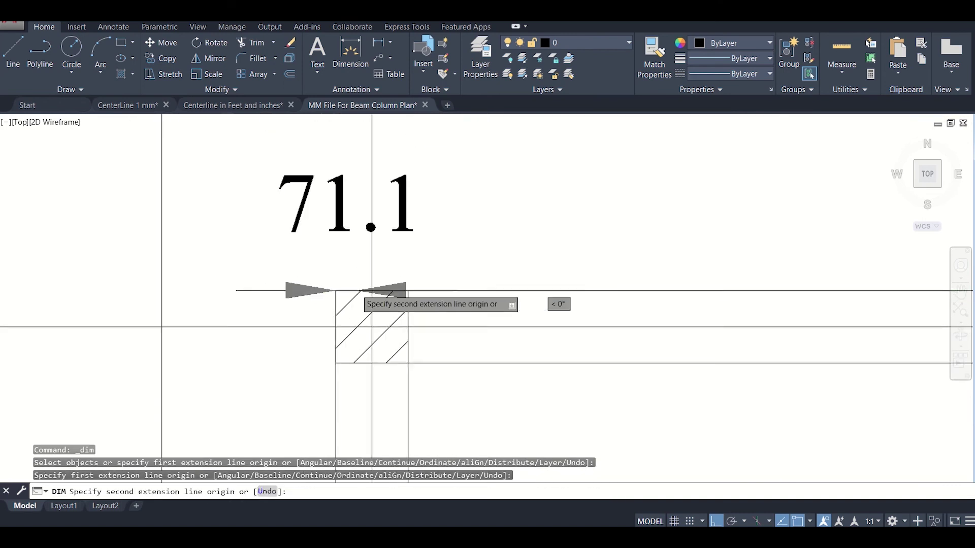
scroll(356, 290, down, 5)
scroll(515, 291, up, 8)
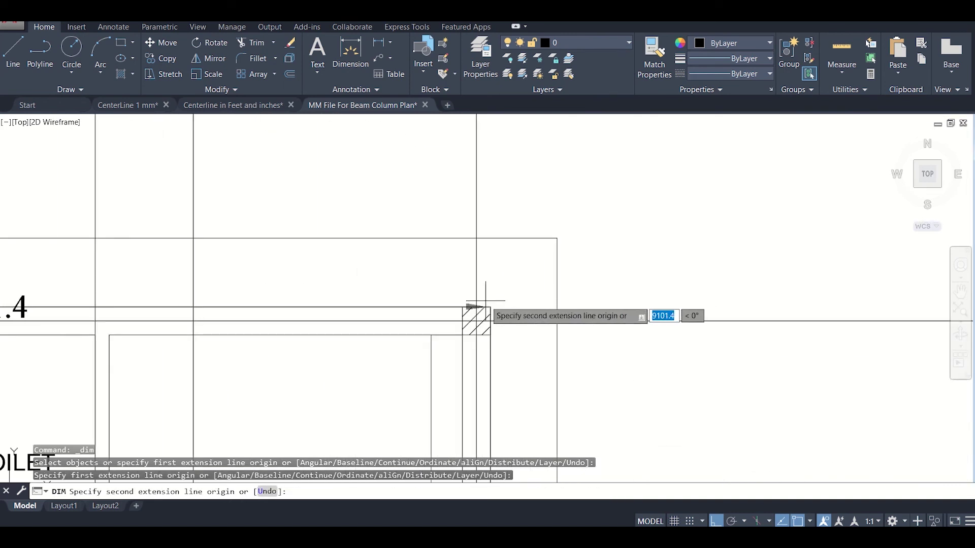
click(477, 320)
click(477, 279)
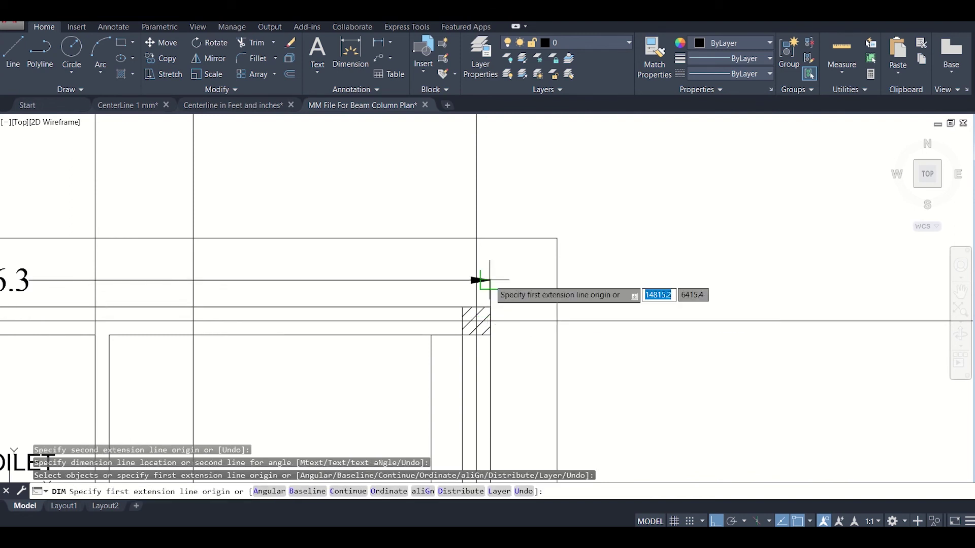
scroll(482, 279, down, 4)
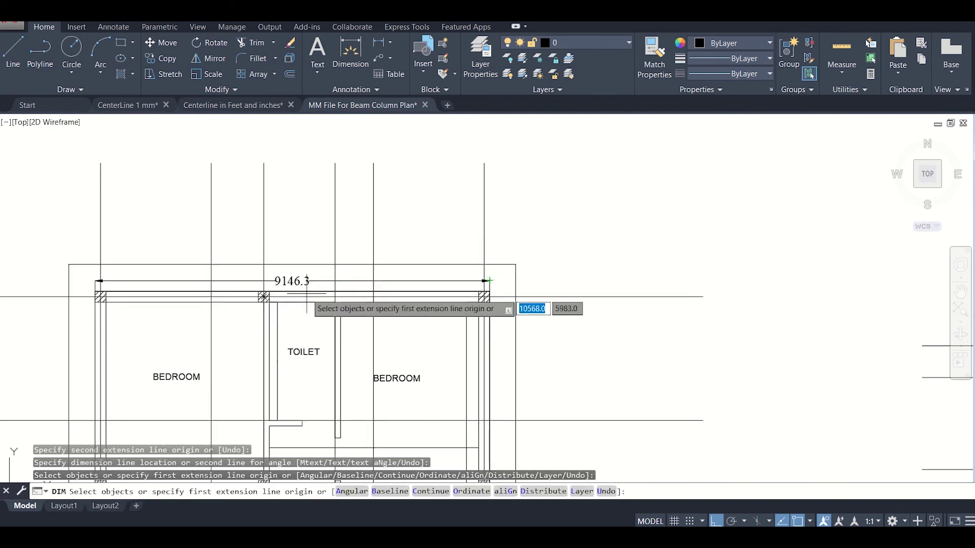
key(Return)
key(Escape)
- Check the new width dimension up close and examine the overall layout of both rescaled floor plans
scroll(319, 285, up, 4)
scroll(321, 285, down, 4)
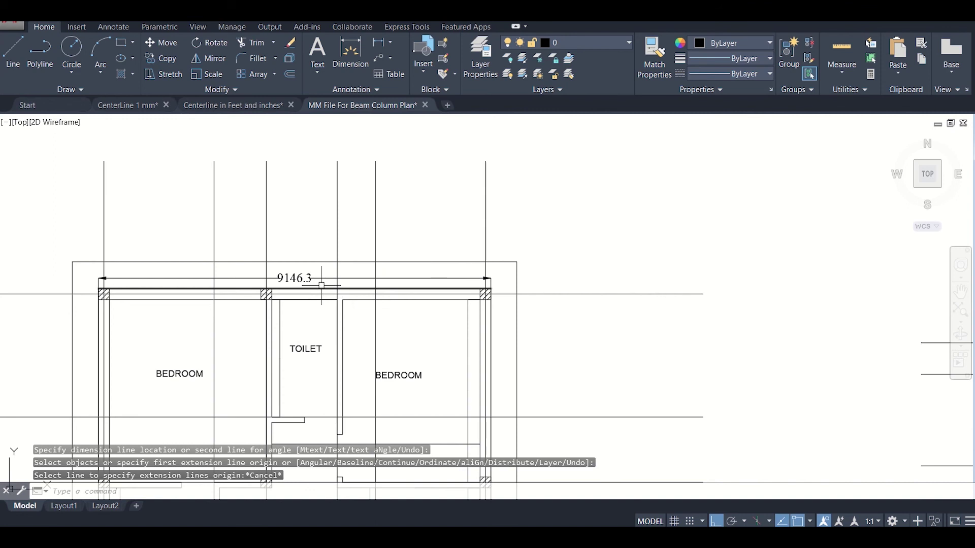
middle_drag(322, 387, 318, 269)
scroll(206, 280, down, 5)
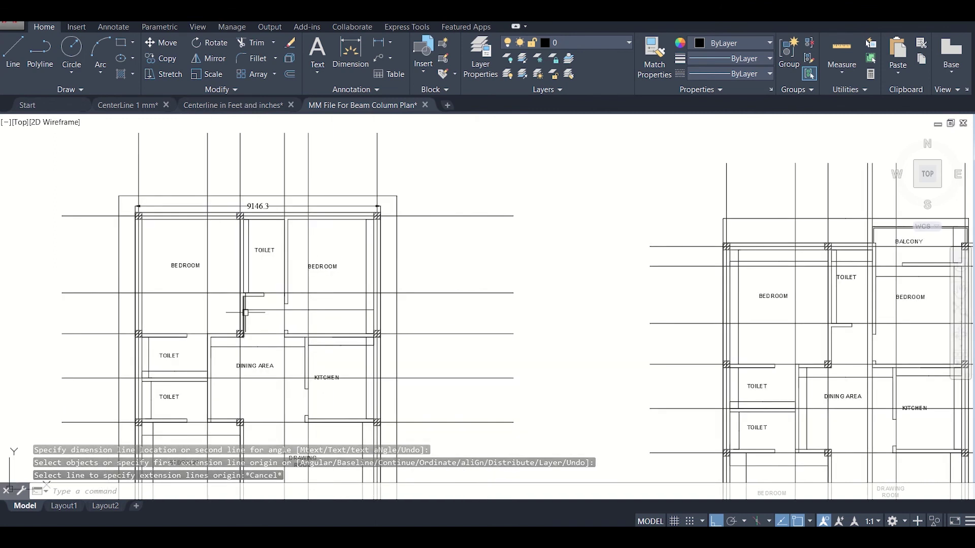
mouse_move(283, 276)
middle_down()
mouse_move(300, 245)
mouse_move(322, 246)
mouse_move(369, 293)
middle_up()
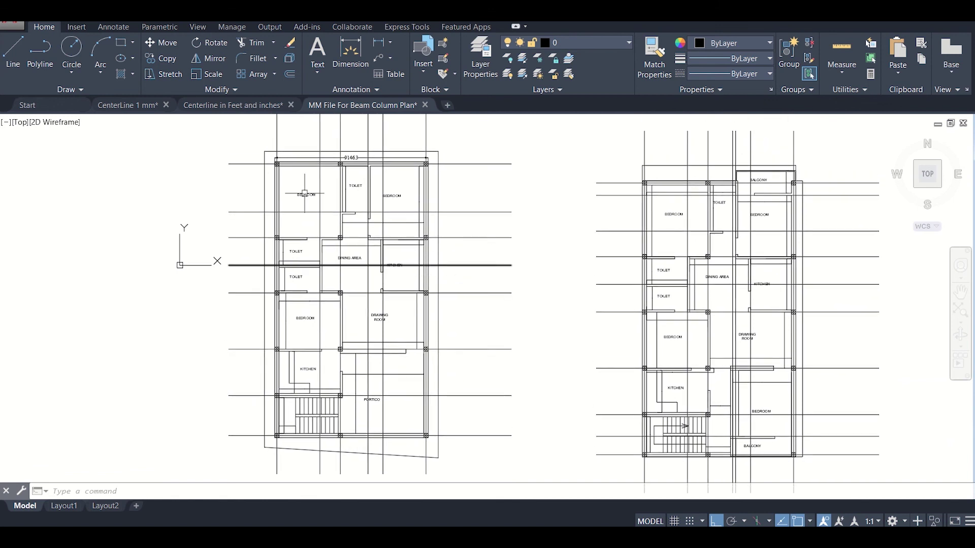
mouse_move(304, 194)
middle_down()
mouse_move(314, 240)
mouse_move(383, 275)
middle_up()
scroll(352, 226, up, 4)
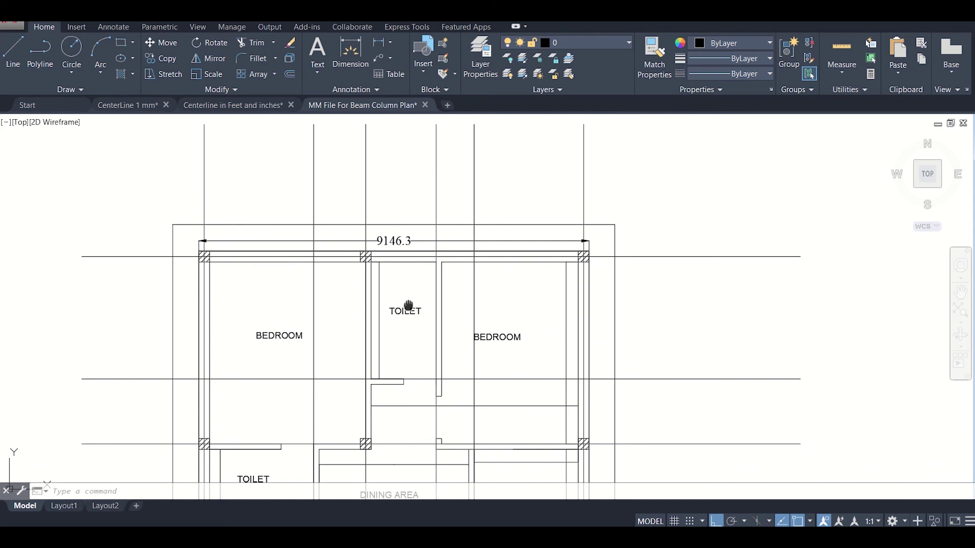
middle_drag(408, 305, 402, 253)
scroll(402, 254, down, 4)
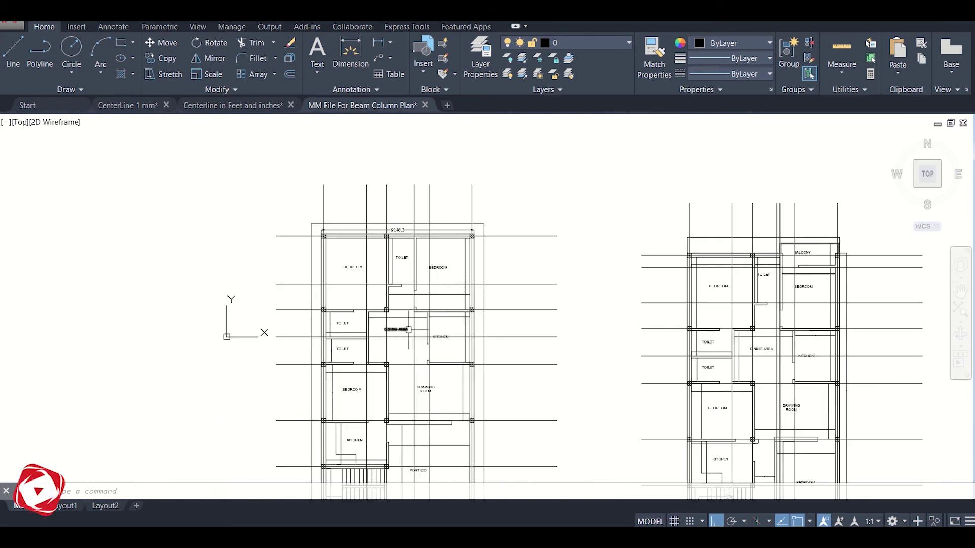
mouse_move(409, 330)
middle_down()
mouse_move(359, 322)
mouse_move(347, 309)
middle_up()
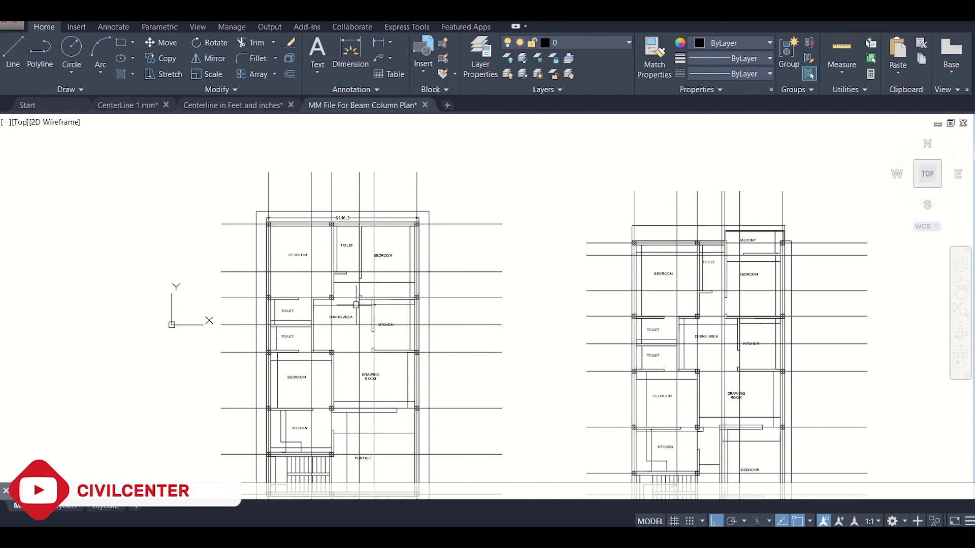
scroll(362, 300, down, 2)
middle_drag(370, 375, 376, 334)
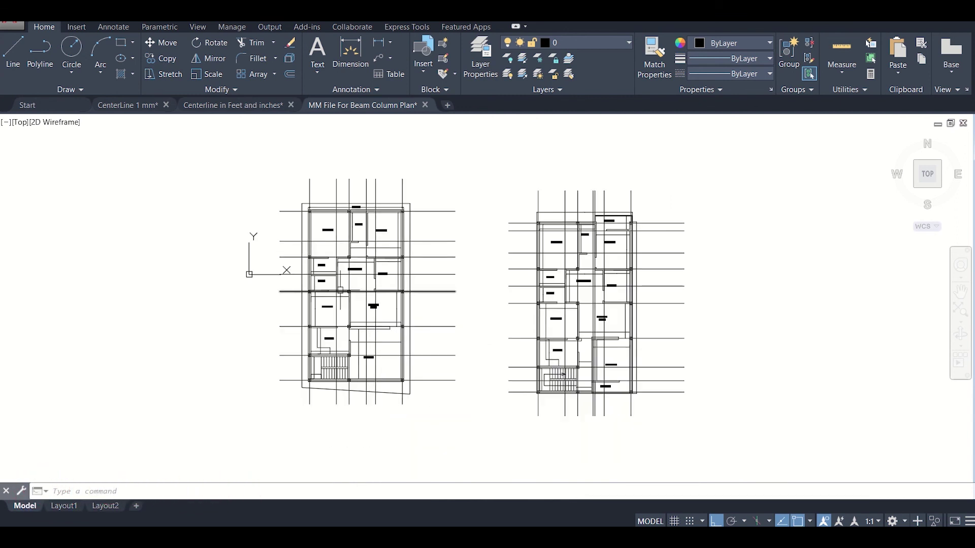
middle_drag(341, 290, 374, 324)
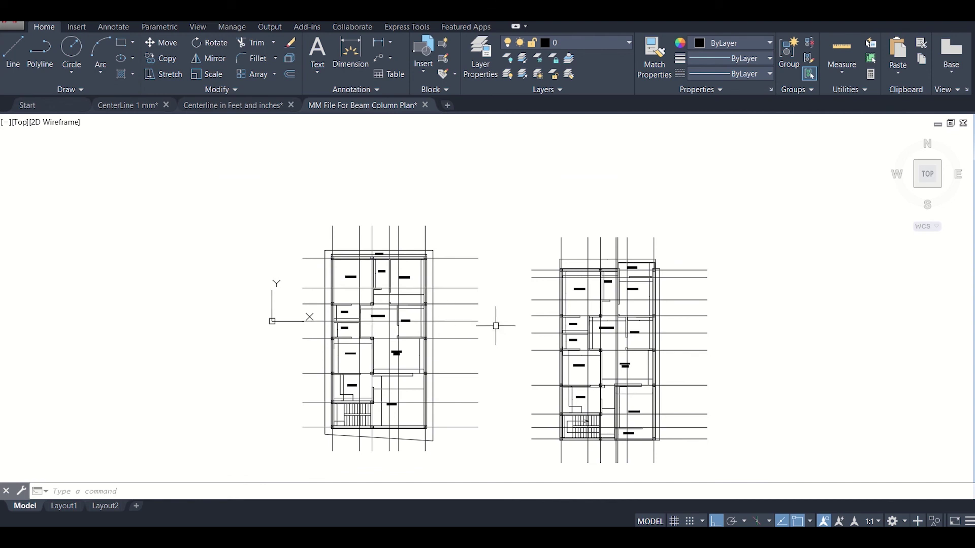